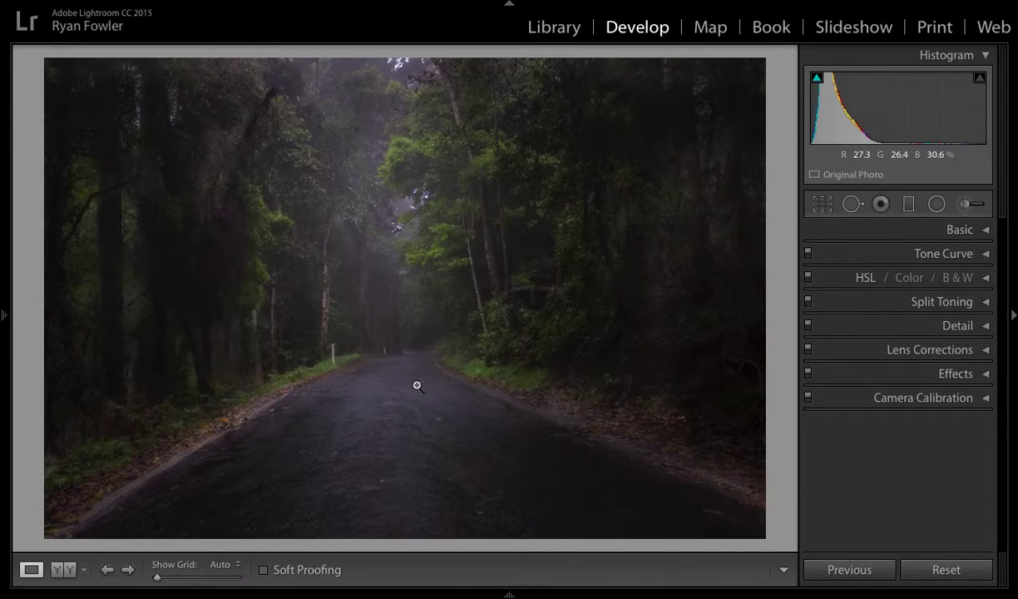
Compare the forest road photo with its unedited version, and create a virtual copy of IMG_6139.CR2
{"action": "key", "text": "backslash"}
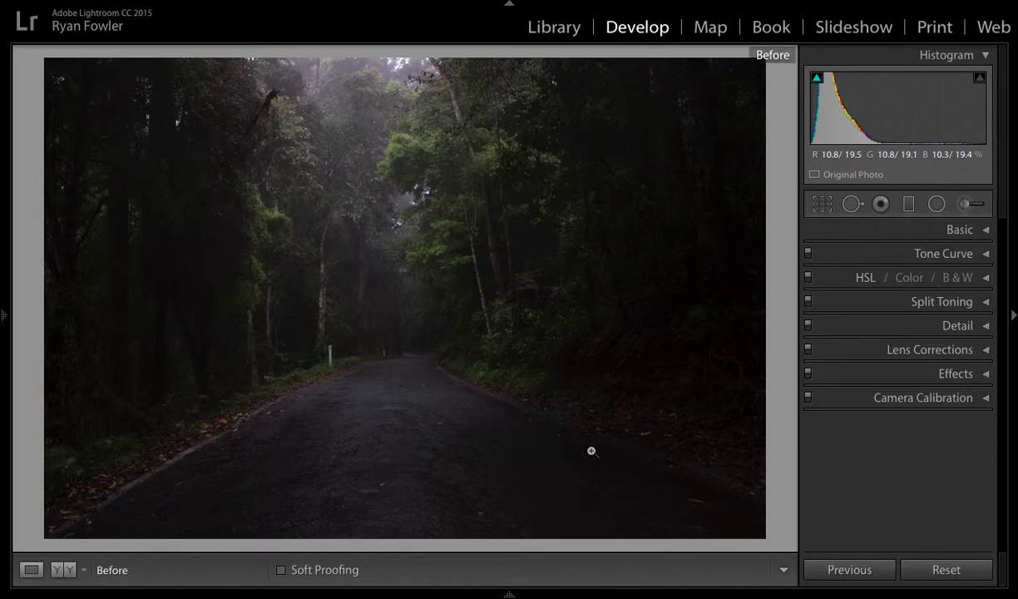
{"action": "key", "text": "backslash"}
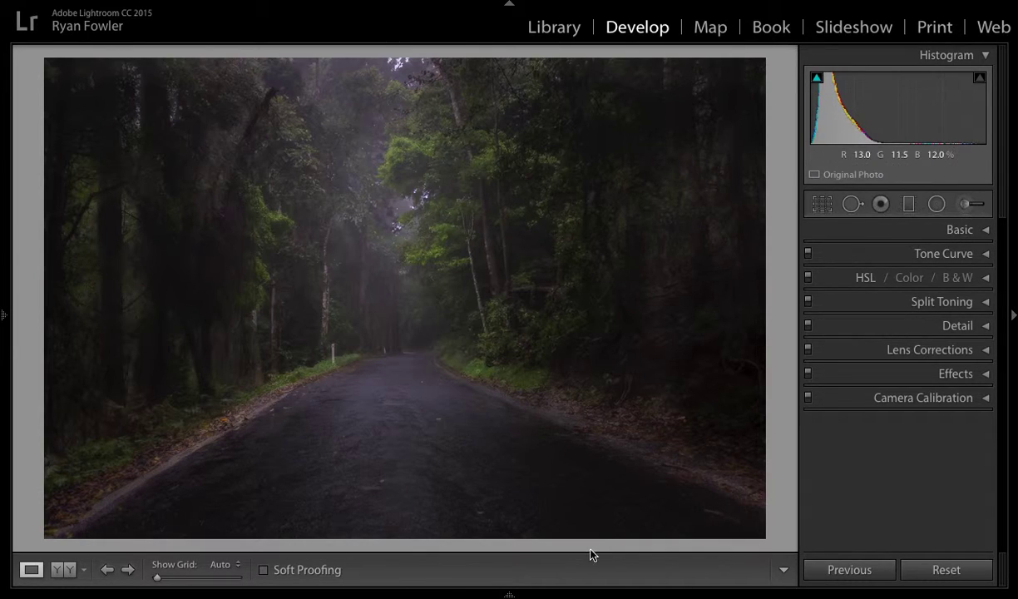
{"action": "mouse_move", "coordinate": [538, 593]}
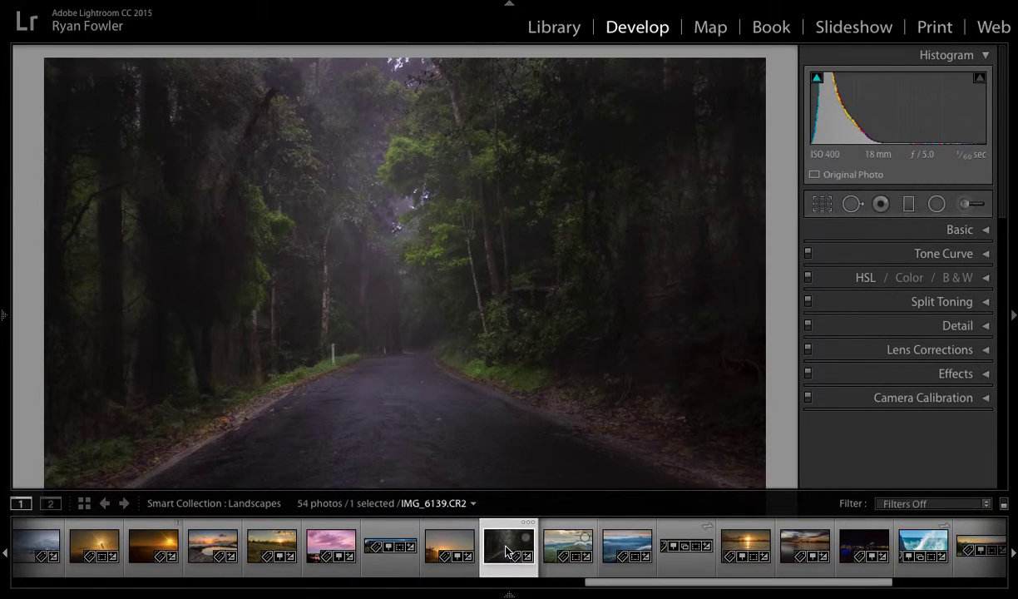
{"action": "right_click", "coordinate": [505, 551]}
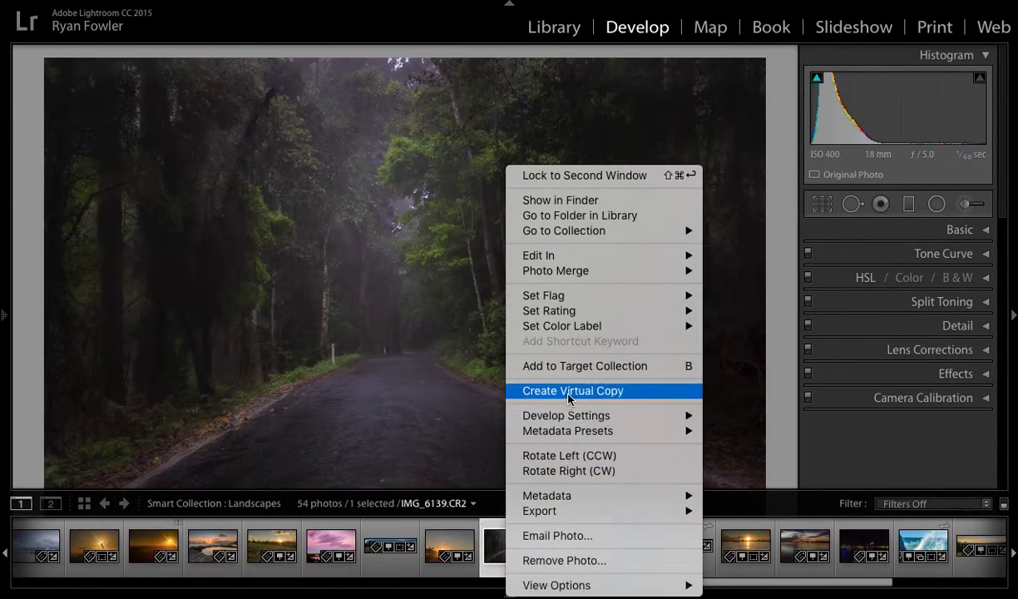
{"action": "key", "text": "Escape"}
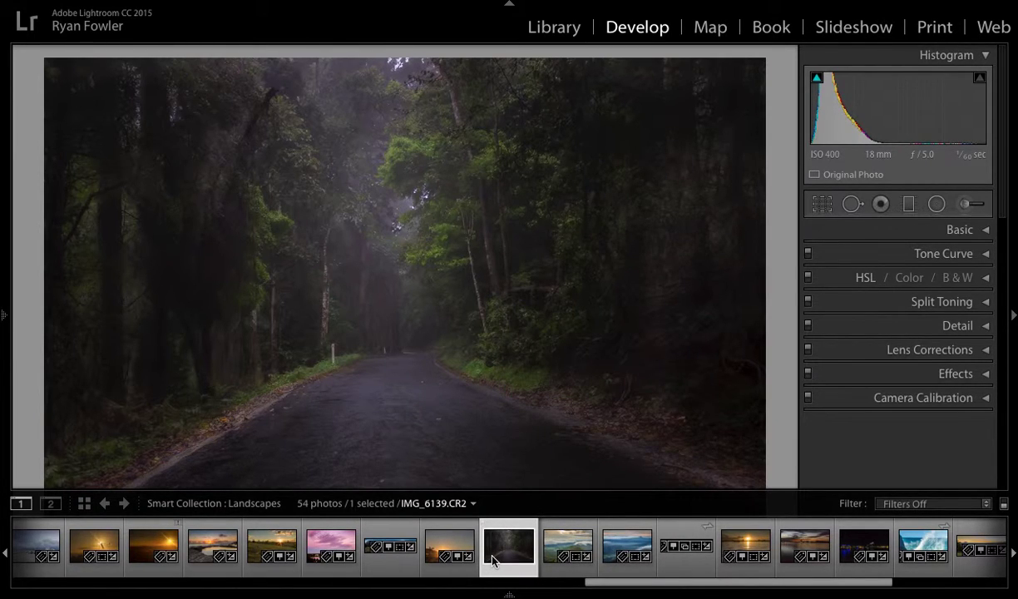
{"action": "key", "text": "ctrl+apostrophe"}
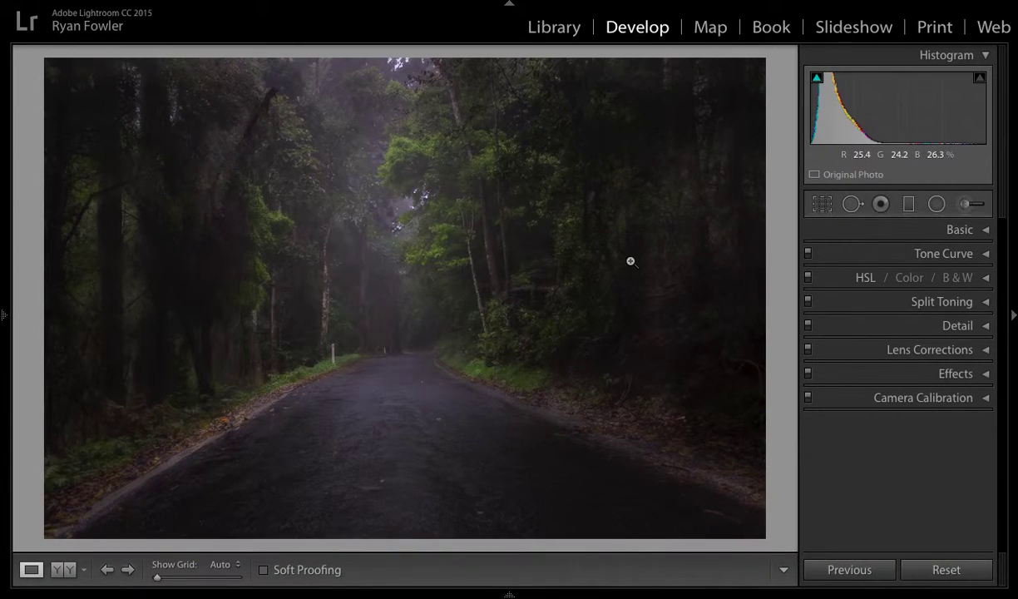
{"action": "mouse_move", "coordinate": [485, 594]}
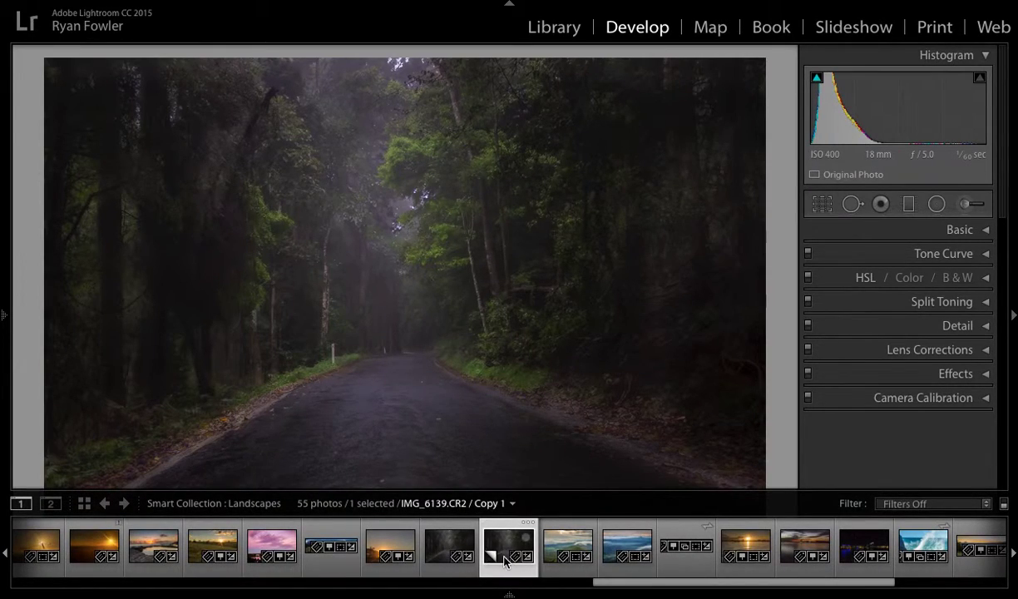
Examine the mask overlays of the existing brush adjustments on the dark trees and the roadside
{"action": "left_click", "coordinate": [968, 204]}
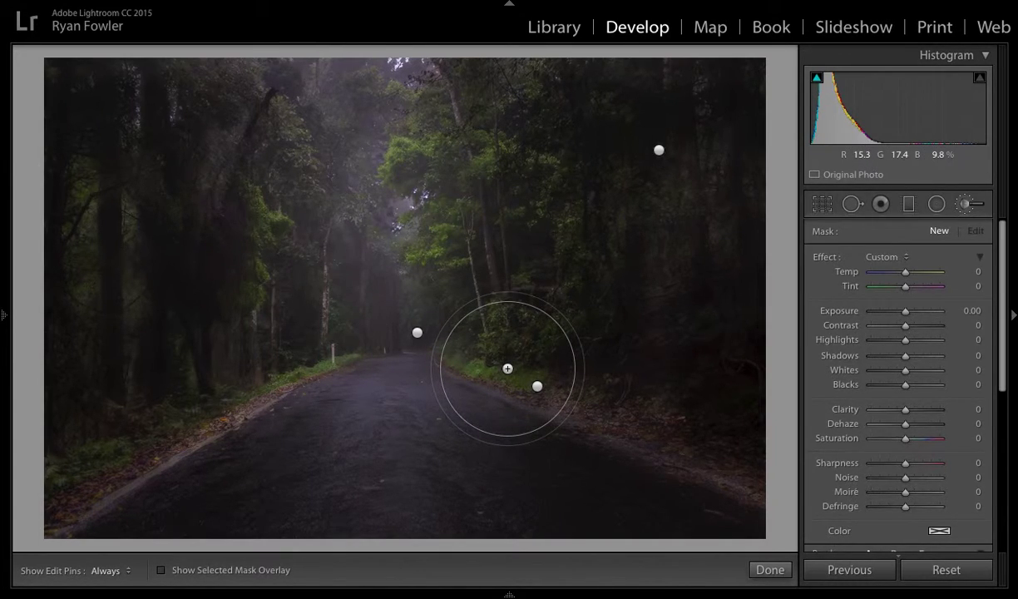
{"action": "left_click", "coordinate": [659, 150]}
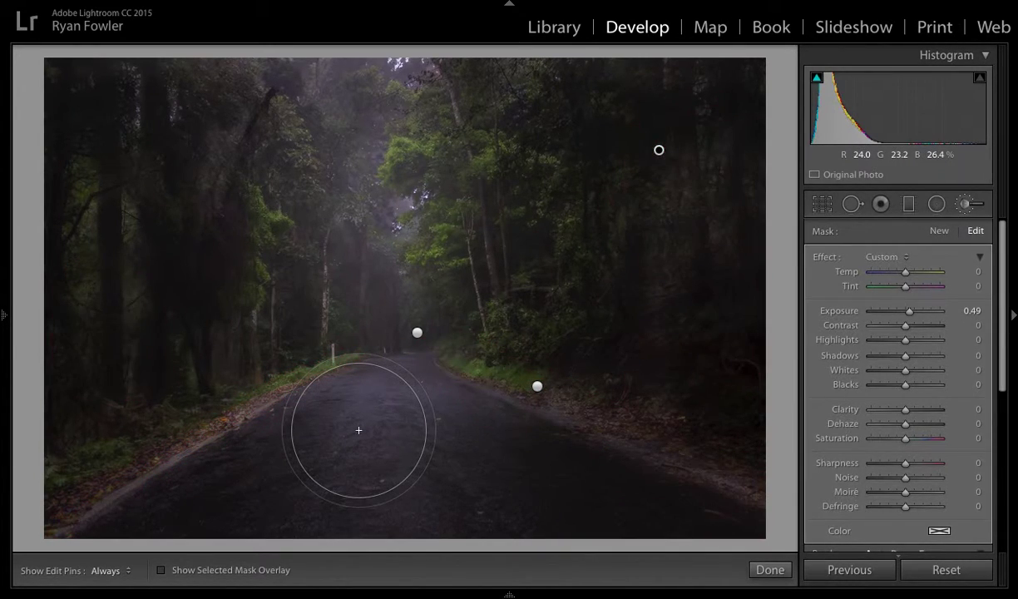
{"action": "key", "text": "o"}
{"action": "scroll", "coordinate": [611, 407], "scroll_direction": "down", "scroll_amount": 4}
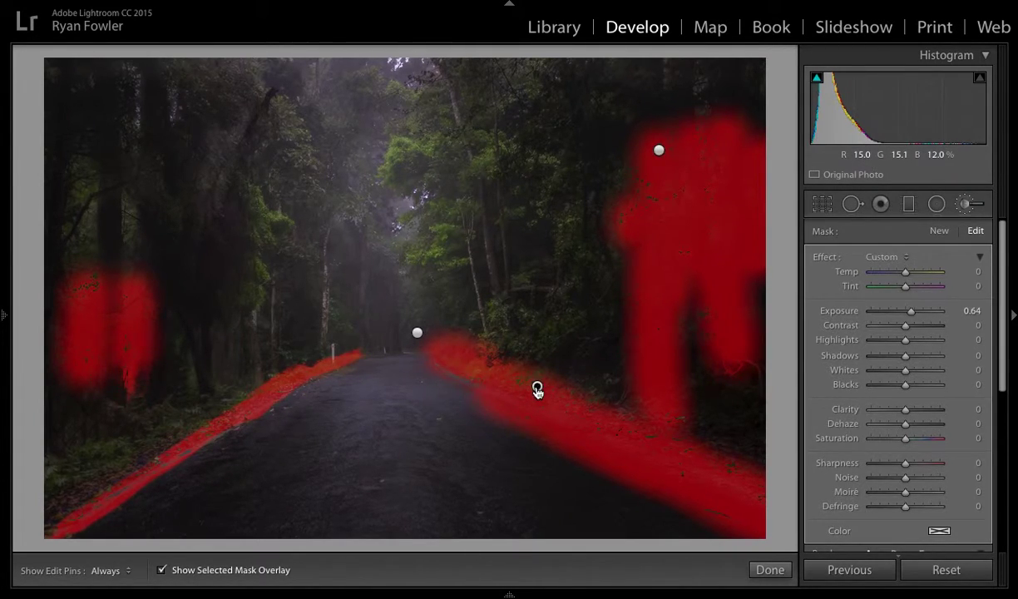
{"action": "left_click", "coordinate": [536, 388]}
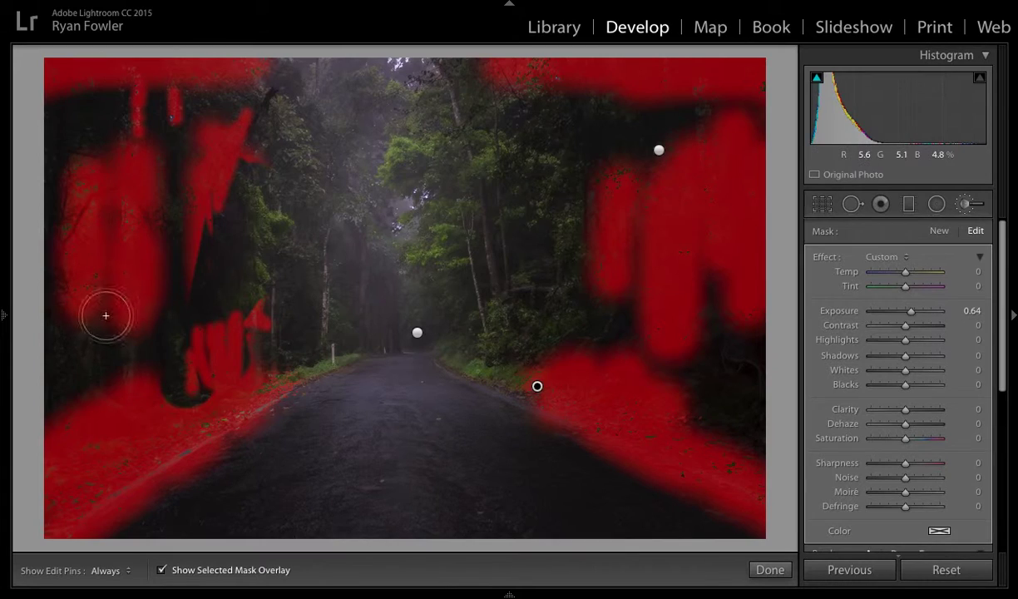
Delete the two brush adjustments pinned on the right-hand roadside and the upper right trees
{"action": "right_click", "coordinate": [535, 389]}
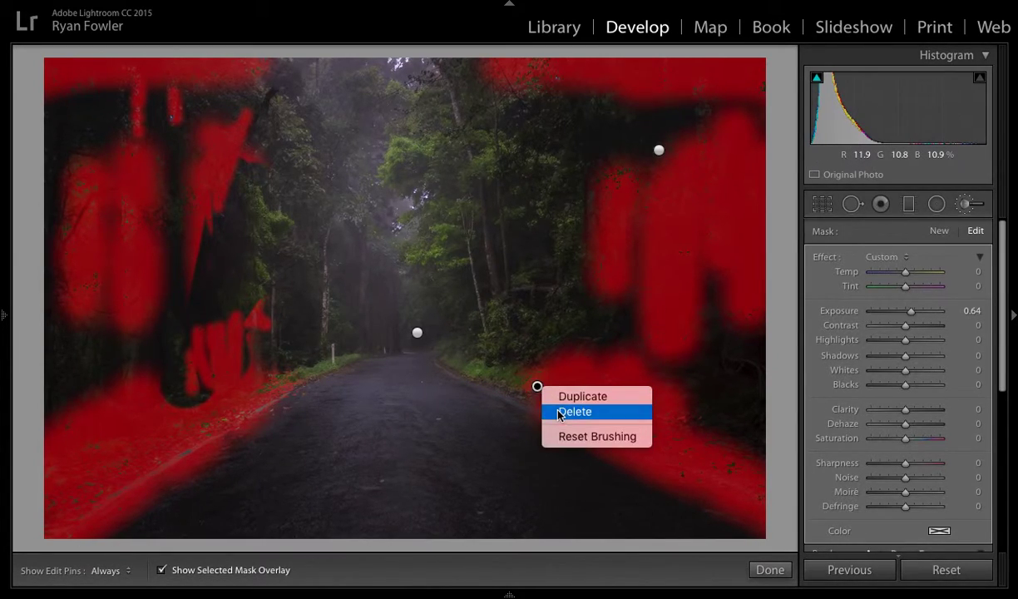
{"action": "right_click", "coordinate": [659, 151]}
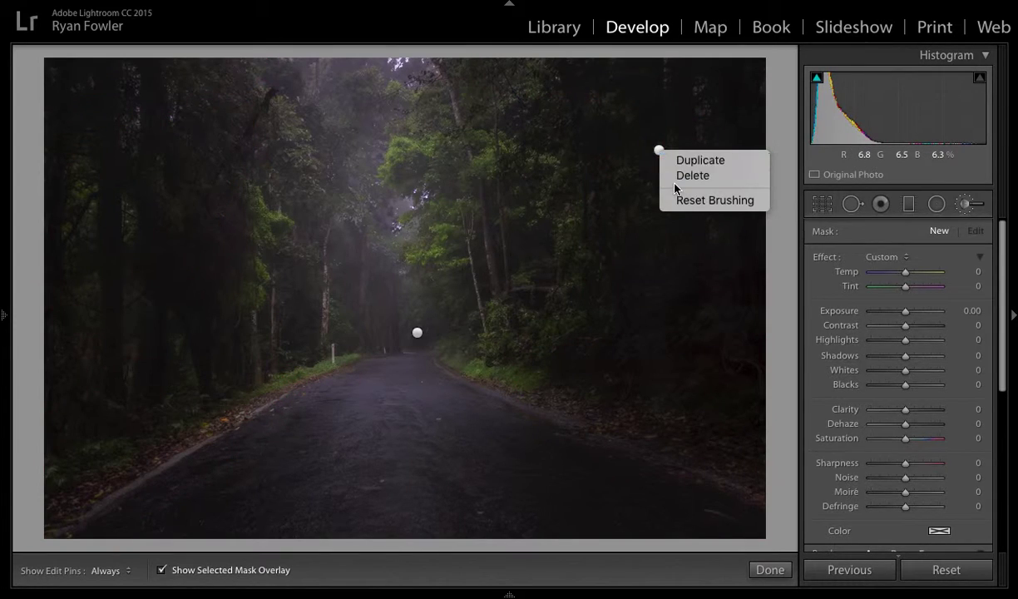
{"action": "left_click", "coordinate": [690, 176]}
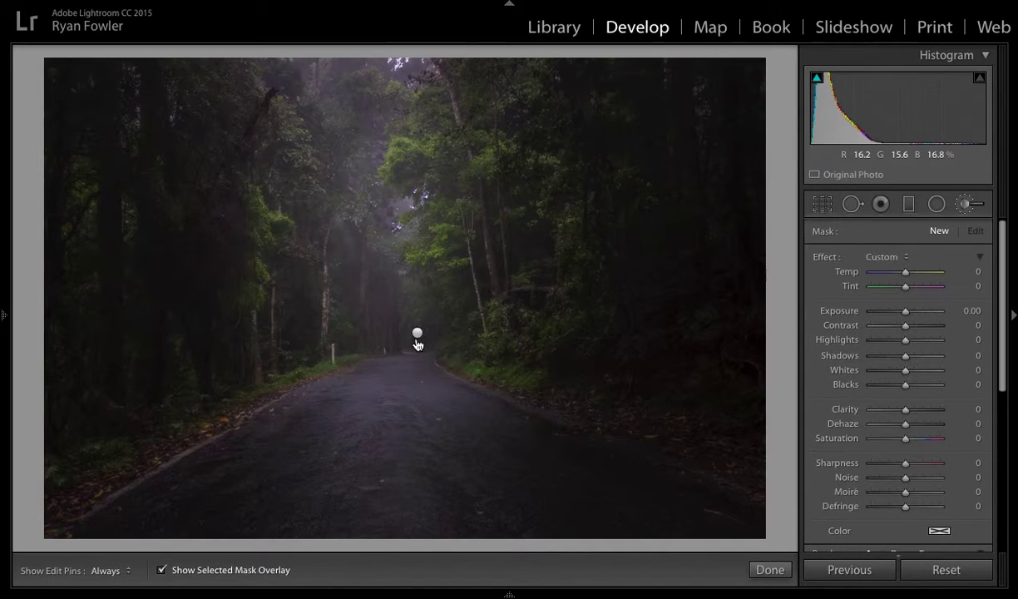
Set the new adjustment brush to size 6.0 and feather 63
{"action": "mouse_move", "coordinate": [419, 341]}
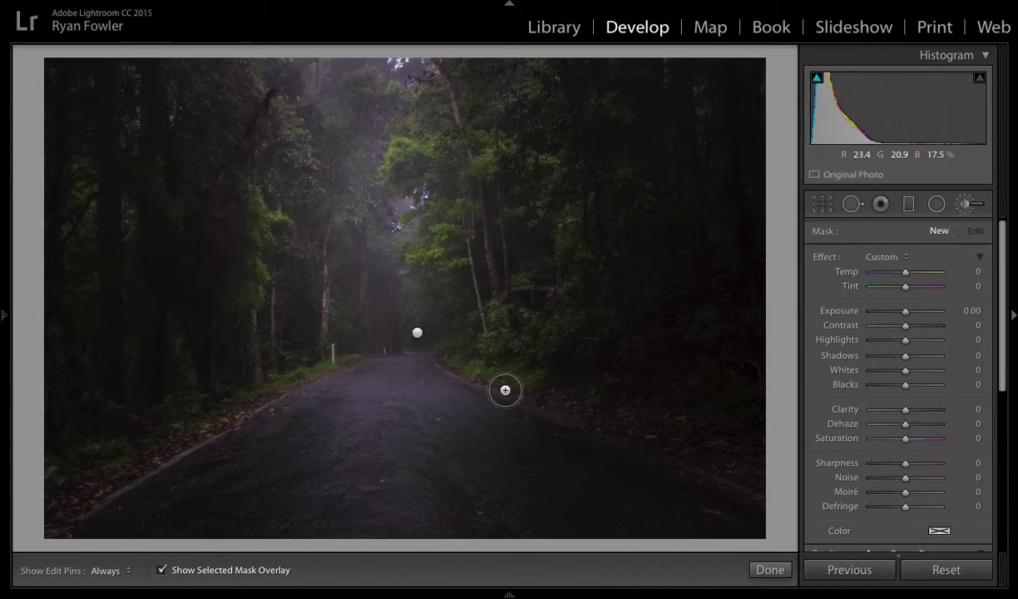
{"action": "scroll", "coordinate": [875, 468], "scroll_direction": "down", "scroll_amount": 1}
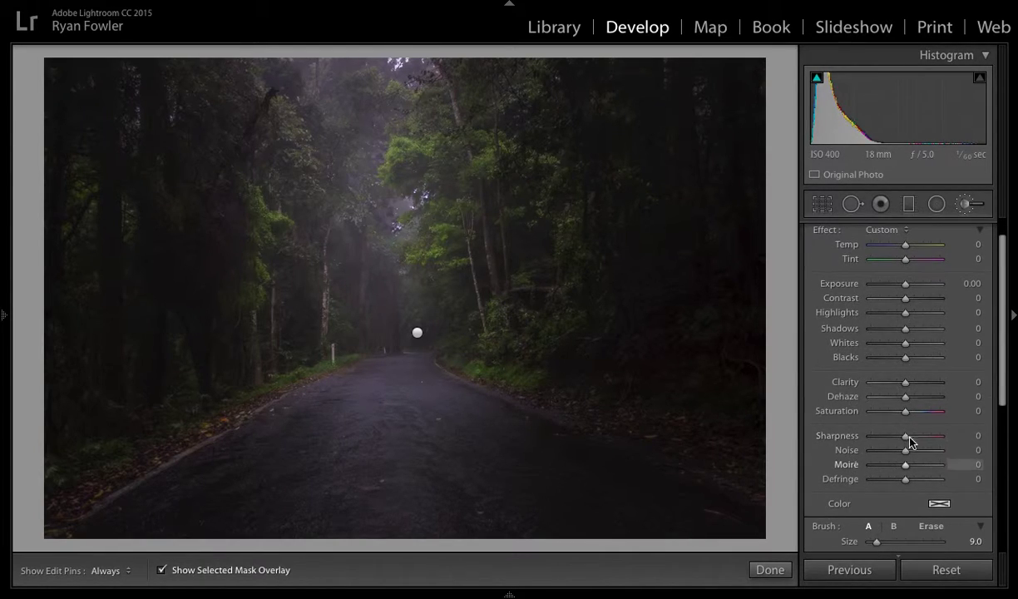
{"action": "scroll", "coordinate": [903, 499], "scroll_direction": "down", "scroll_amount": 3}
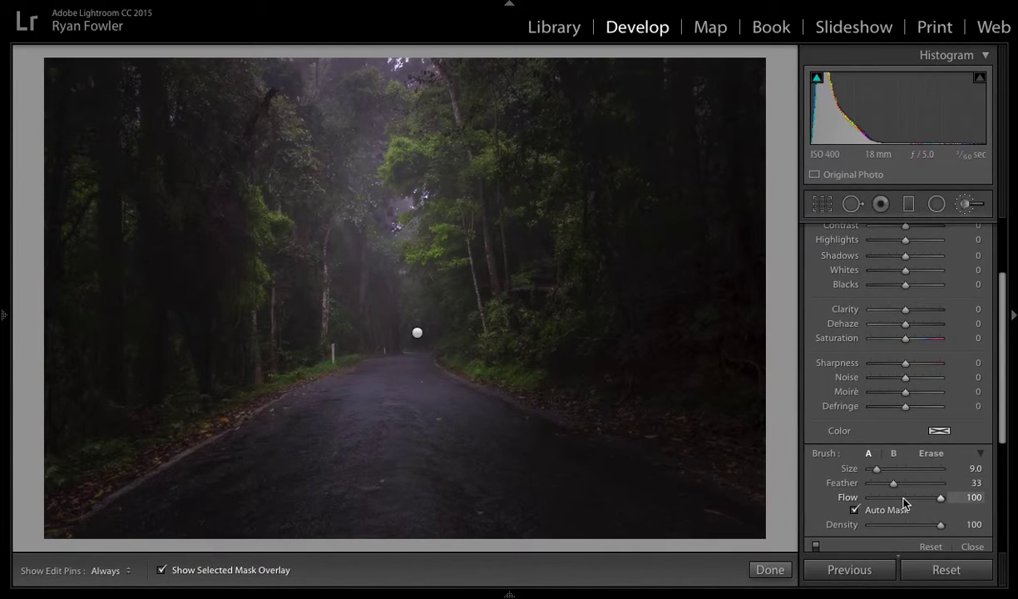
{"action": "scroll", "coordinate": [904, 502], "scroll_direction": "down", "scroll_amount": 1}
{"action": "left_click_drag", "start_coordinate": [894, 475], "coordinate": [920, 479]}
{"action": "scroll", "coordinate": [491, 379], "scroll_direction": "down", "scroll_amount": 1}
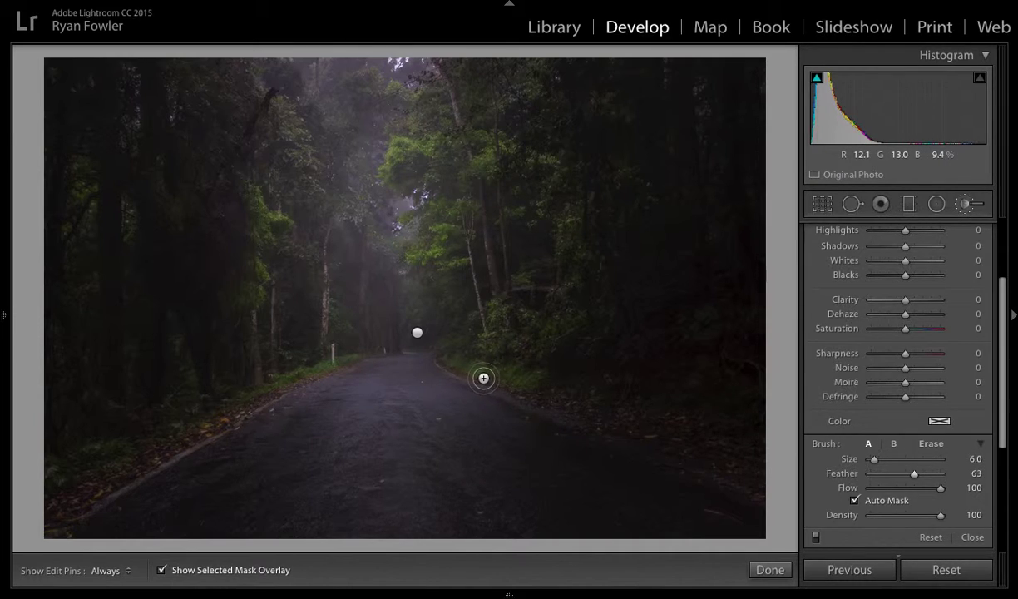
Paint a new brush mask along the leafy right-hand edge of the road, and hide the mask overlay
{"action": "key", "text": "h"}
{"action": "mouse_move", "coordinate": [484, 386]}
{"action": "left_mouse_down"}
{"action": "mouse_move", "coordinate": [664, 468]}
{"action": "mouse_move", "coordinate": [762, 501]}
{"action": "left_mouse_up"}
{"action": "key", "text": "h"}
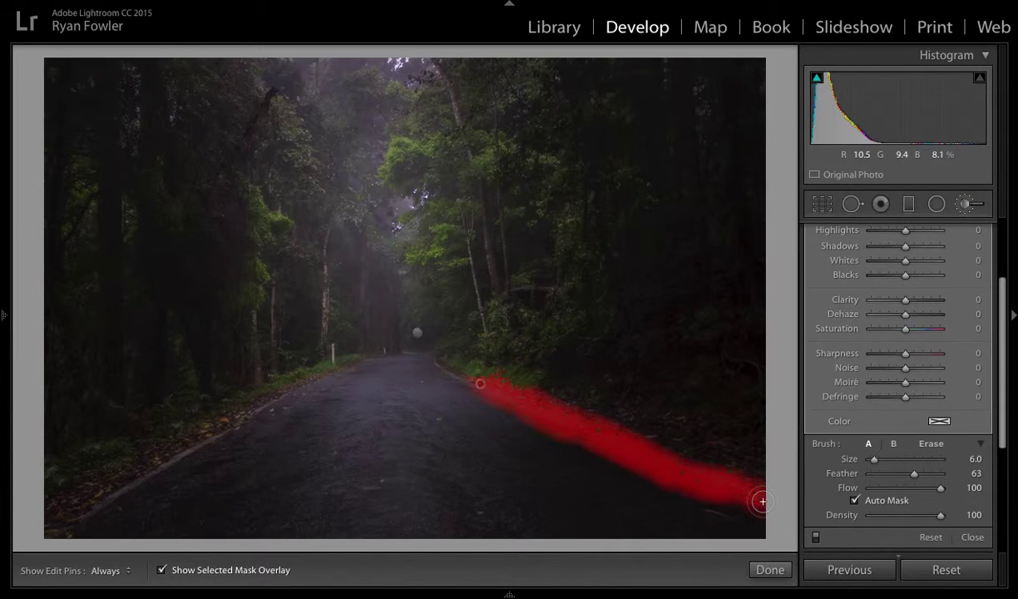
{"action": "key", "text": "h"}
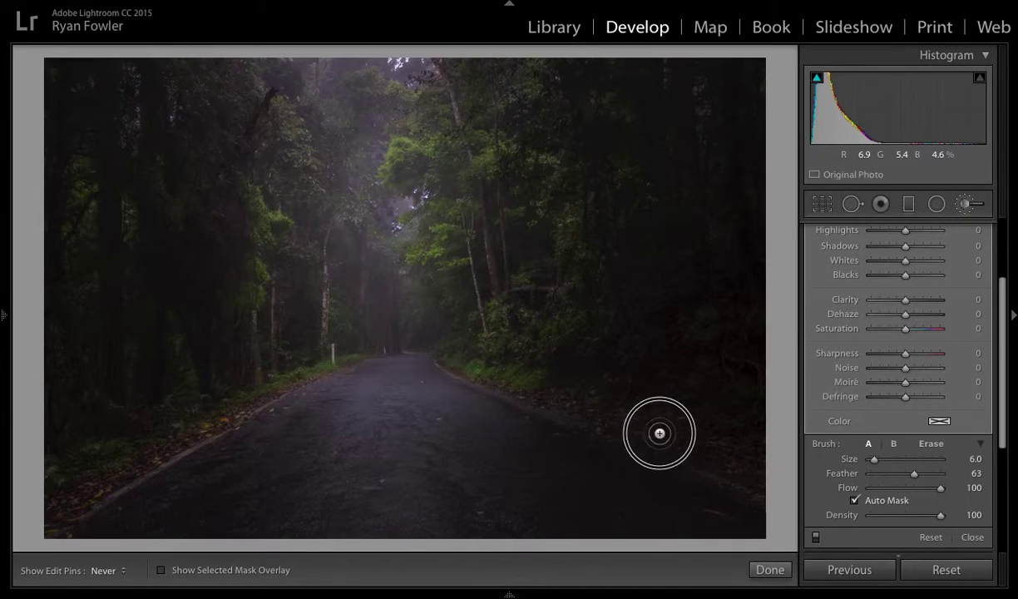
{"action": "key", "text": "h"}
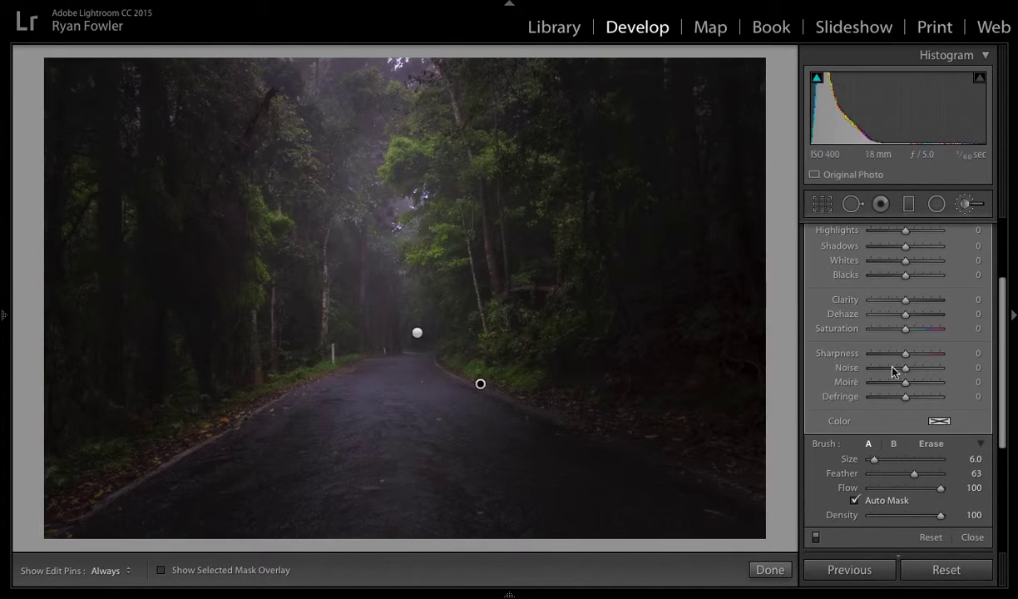
Raise the exposure of the roadside brush adjustment to 0.61
{"action": "scroll", "coordinate": [902, 366], "scroll_direction": "up", "scroll_amount": 3}
{"action": "scroll", "coordinate": [901, 366], "scroll_direction": "up", "scroll_amount": 1}
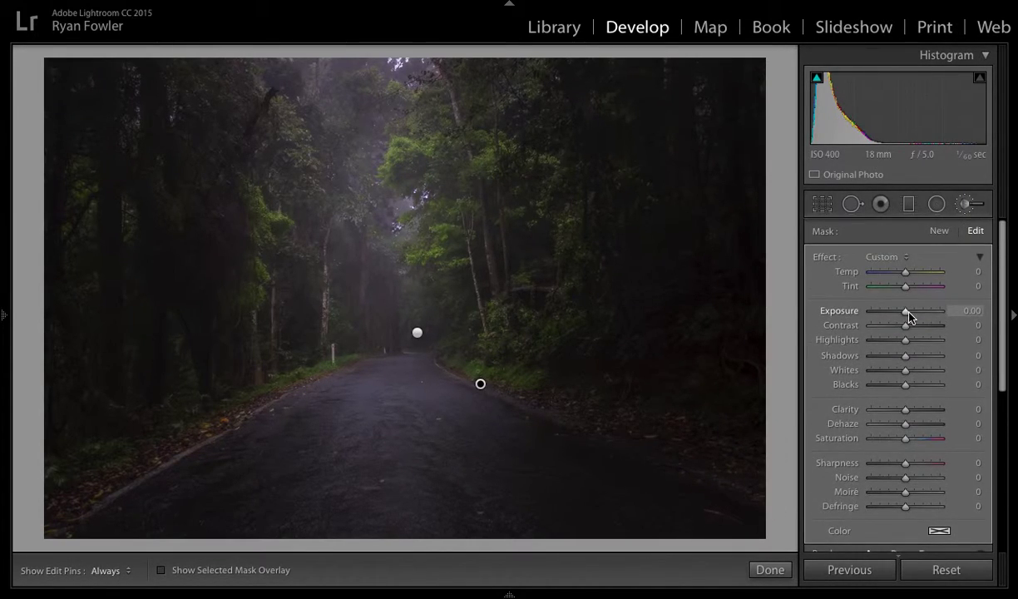
{"action": "left_click_drag", "start_coordinate": [910, 316], "coordinate": [914, 316]}
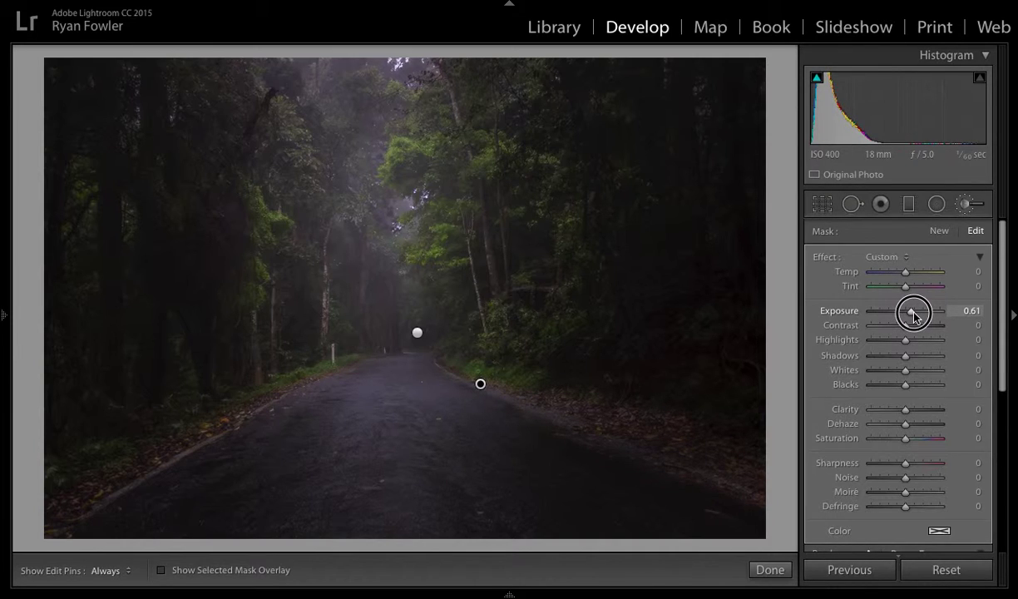
Extend the brightening brush mask with more strokes along the grass and leaves on the right-hand roadside
{"action": "key", "text": "h"}
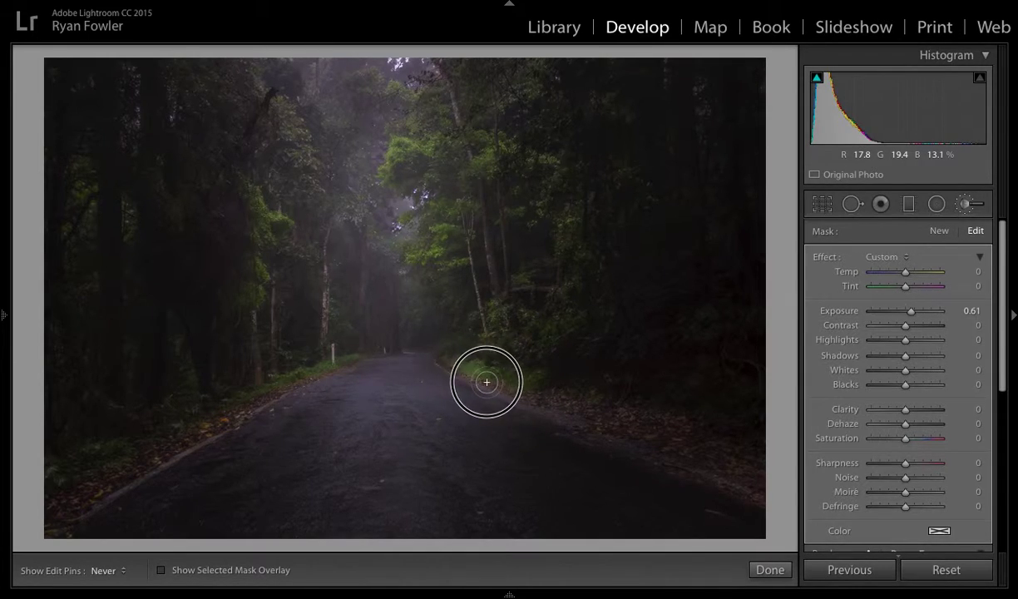
{"action": "key", "text": "h"}
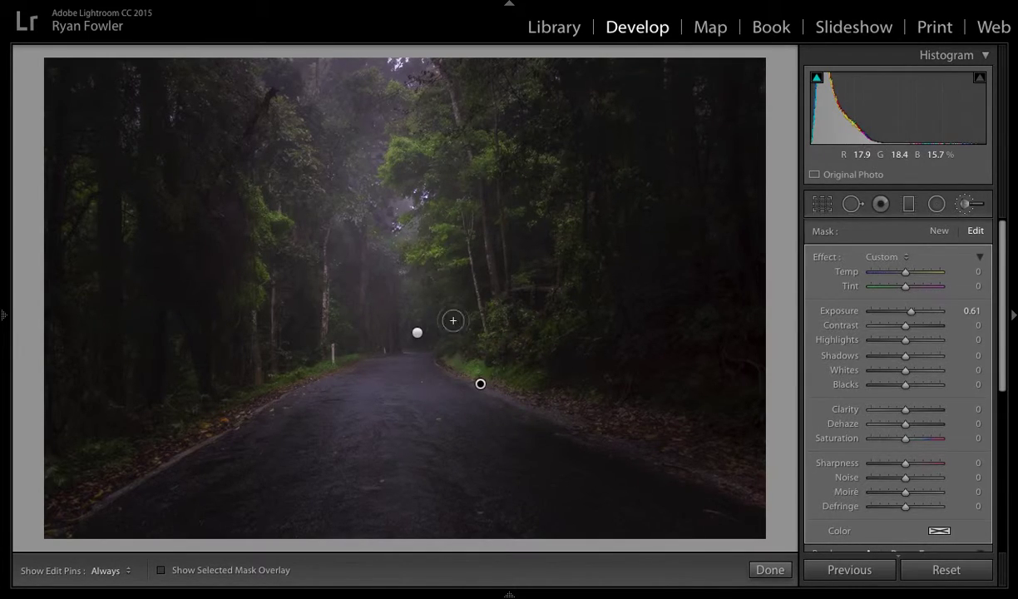
{"action": "key", "text": "h"}
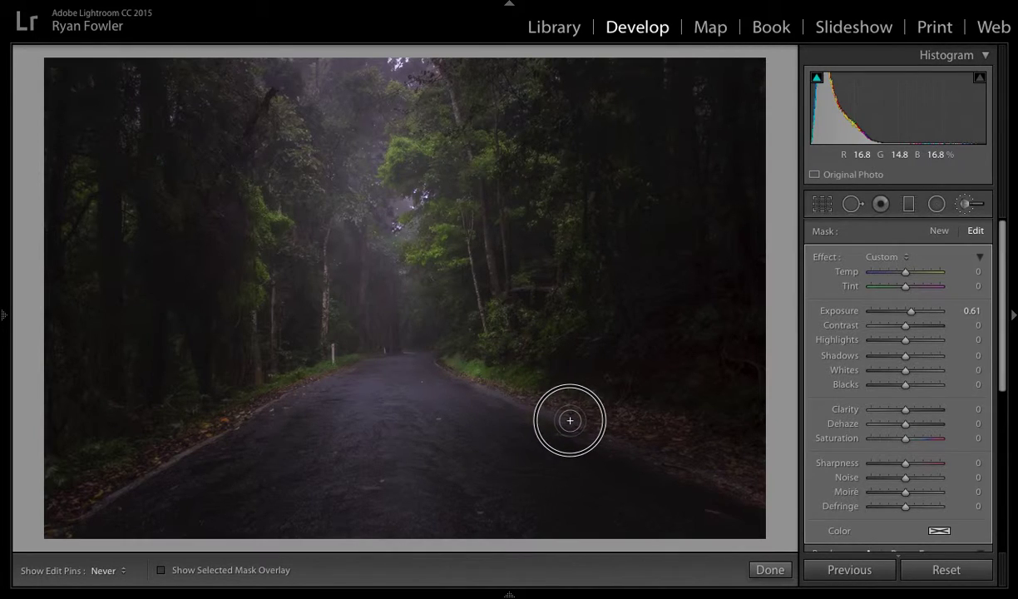
{"action": "key", "text": "h"}
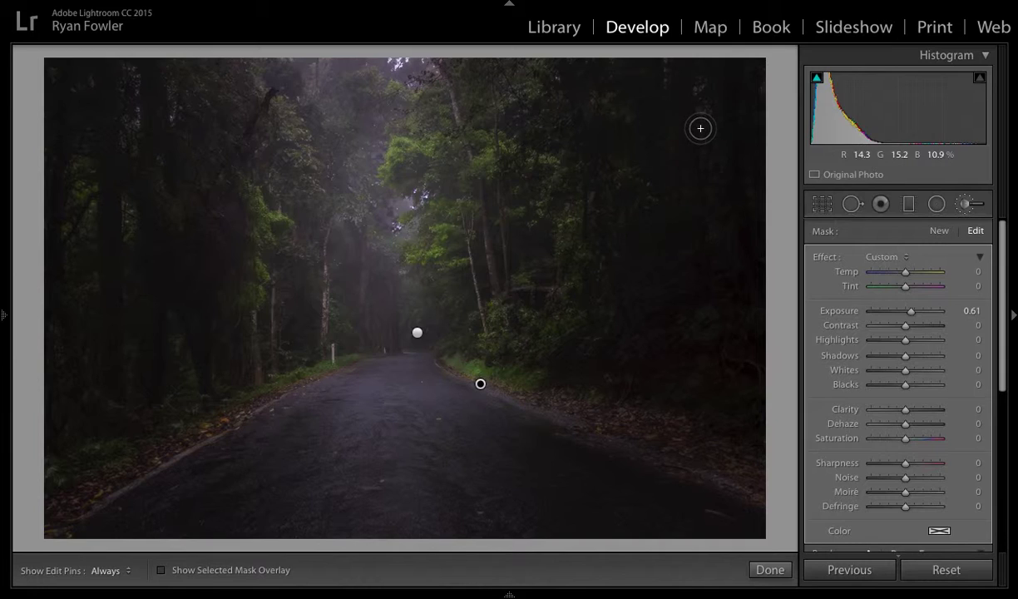
Brush the same exposure adjustment in vertical strokes over the dark tree trunks to the right of the road
{"action": "scroll", "coordinate": [707, 119], "scroll_direction": "up", "scroll_amount": 5}
{"action": "key", "text": "h"}
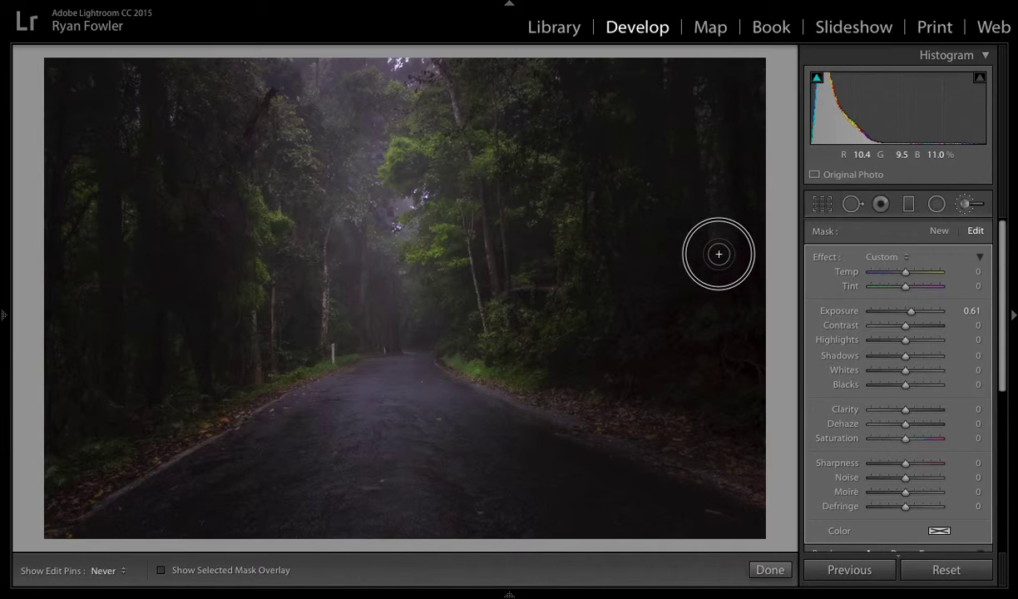
{"action": "scroll", "coordinate": [709, 195], "scroll_direction": "down", "scroll_amount": 5}
{"action": "key", "text": "h"}
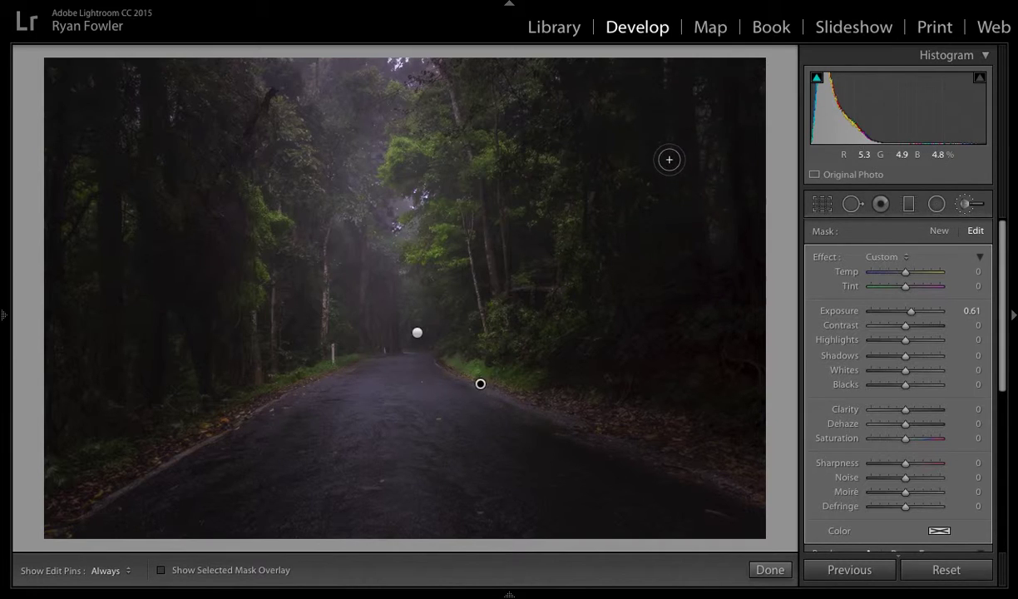
{"action": "scroll", "coordinate": [666, 150], "scroll_direction": "up", "scroll_amount": 5}
{"action": "key", "text": "h"}
{"action": "scroll", "coordinate": [673, 193], "scroll_direction": "down", "scroll_amount": 5}
{"action": "mouse_move", "coordinate": [670, 164]}
{"action": "left_mouse_down"}
{"action": "mouse_move", "coordinate": [672, 243]}
{"action": "mouse_move", "coordinate": [664, 152]}
{"action": "mouse_move", "coordinate": [680, 252]}
{"action": "mouse_move", "coordinate": [681, 242]}
{"action": "left_mouse_up"}
{"action": "key", "text": "h"}
{"action": "key", "text": "h"}
{"action": "scroll", "coordinate": [711, 186], "scroll_direction": "up", "scroll_amount": 5}
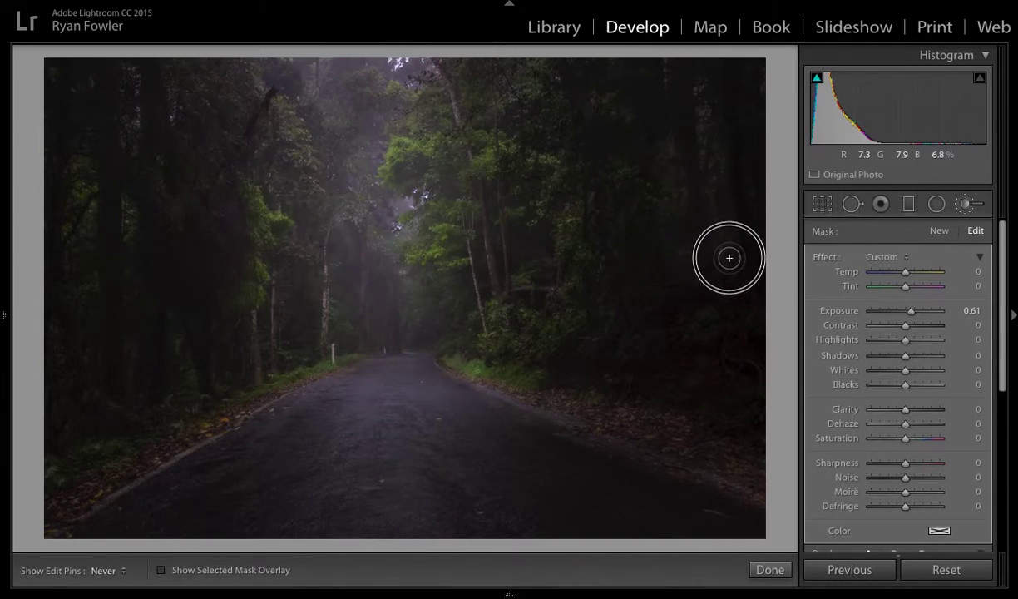
{"action": "scroll", "coordinate": [723, 270], "scroll_direction": "down", "scroll_amount": 5}
{"action": "key", "text": "h"}
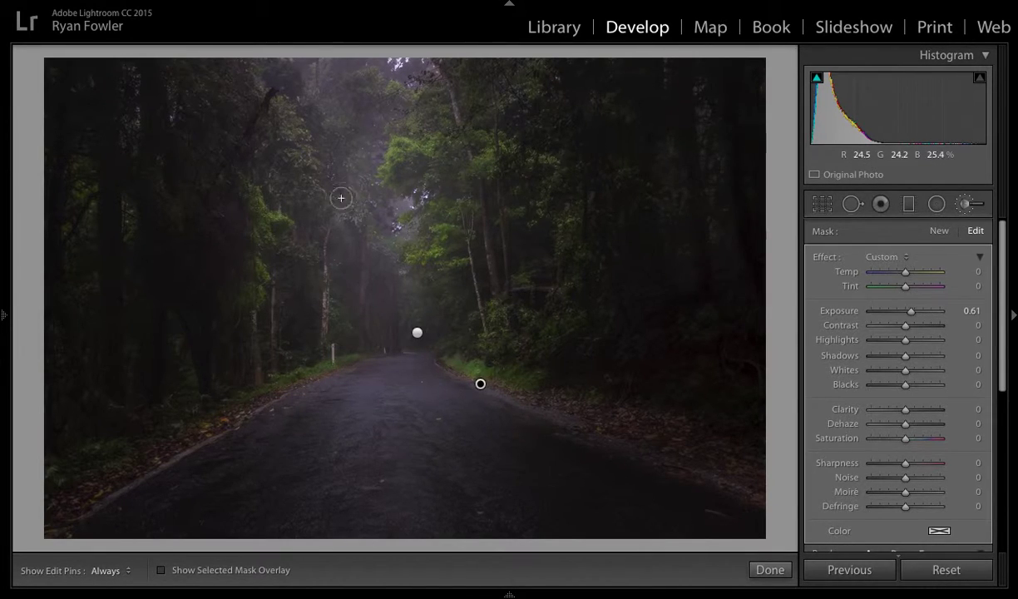
{"action": "key", "text": "h"}
{"action": "scroll", "coordinate": [708, 318], "scroll_direction": "up", "scroll_amount": 3}
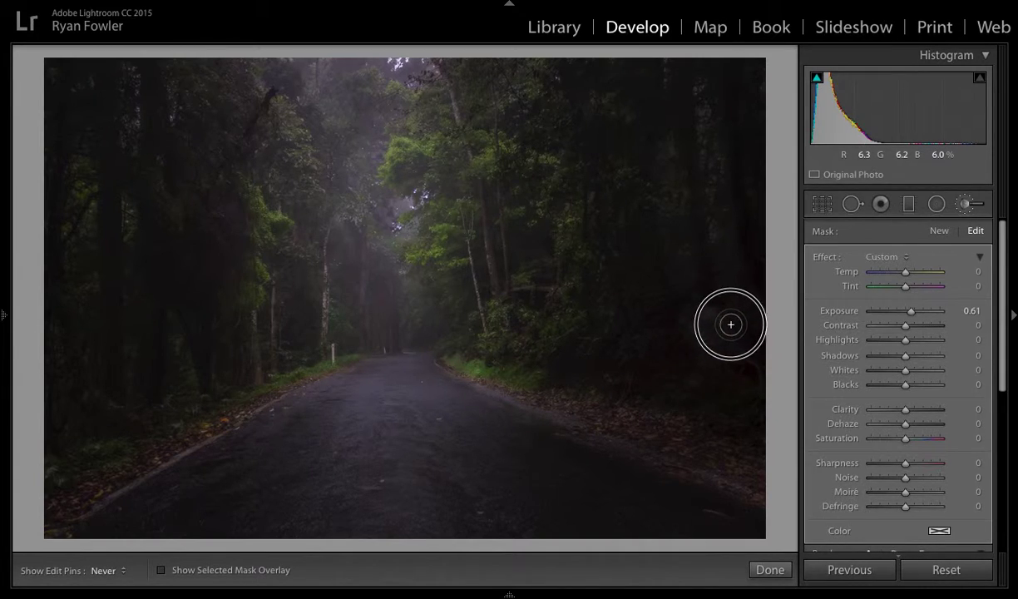
{"action": "scroll", "coordinate": [720, 333], "scroll_direction": "down", "scroll_amount": 3}
{"action": "scroll", "coordinate": [699, 333], "scroll_direction": "up", "scroll_amount": 2}
{"action": "scroll", "coordinate": [731, 336], "scroll_direction": "down", "scroll_amount": 4}
{"action": "key", "text": "h"}
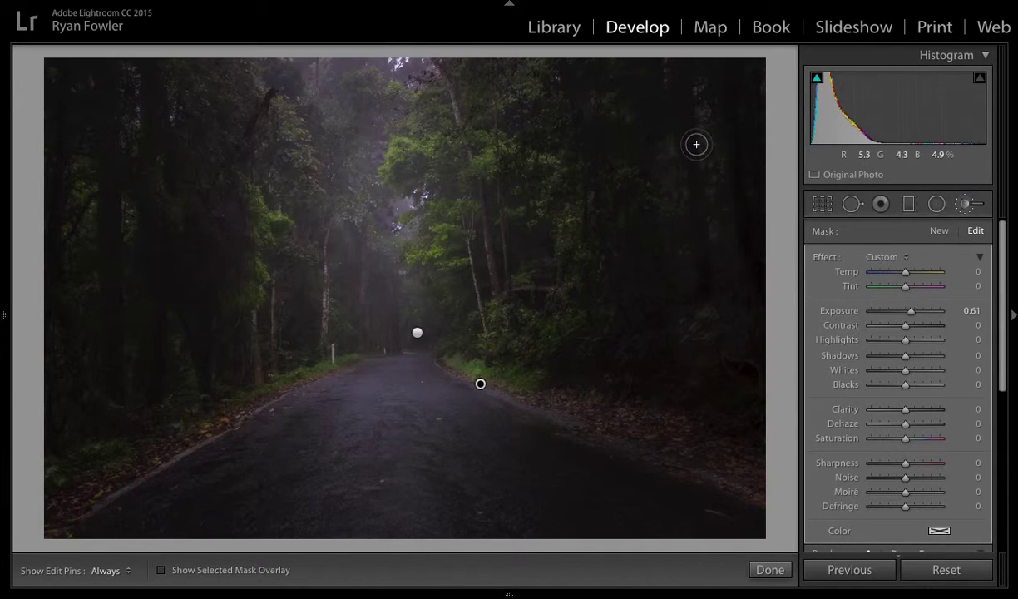
{"action": "key", "text": "h"}
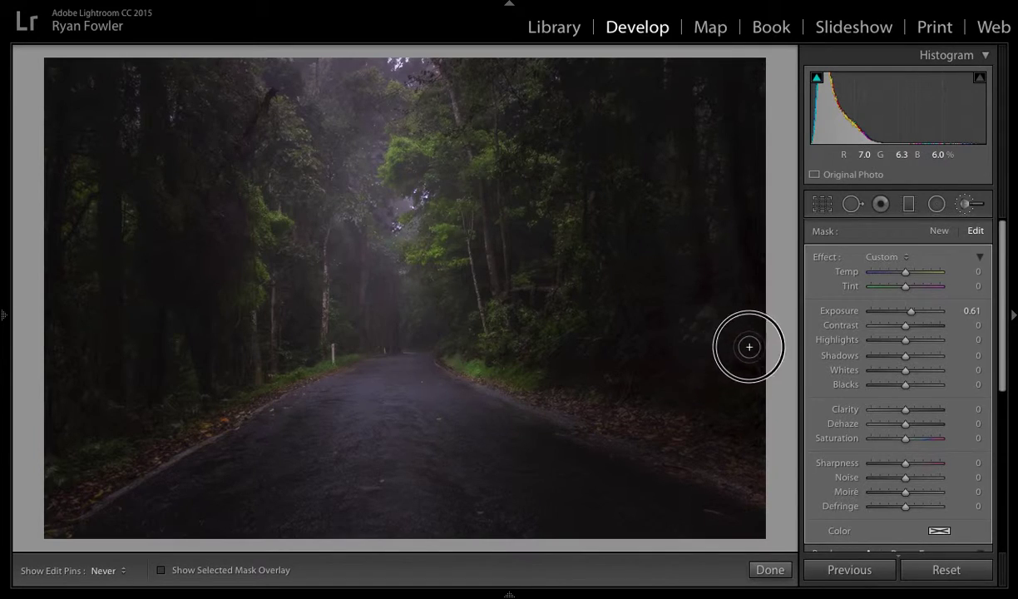
{"action": "key", "text": "h"}
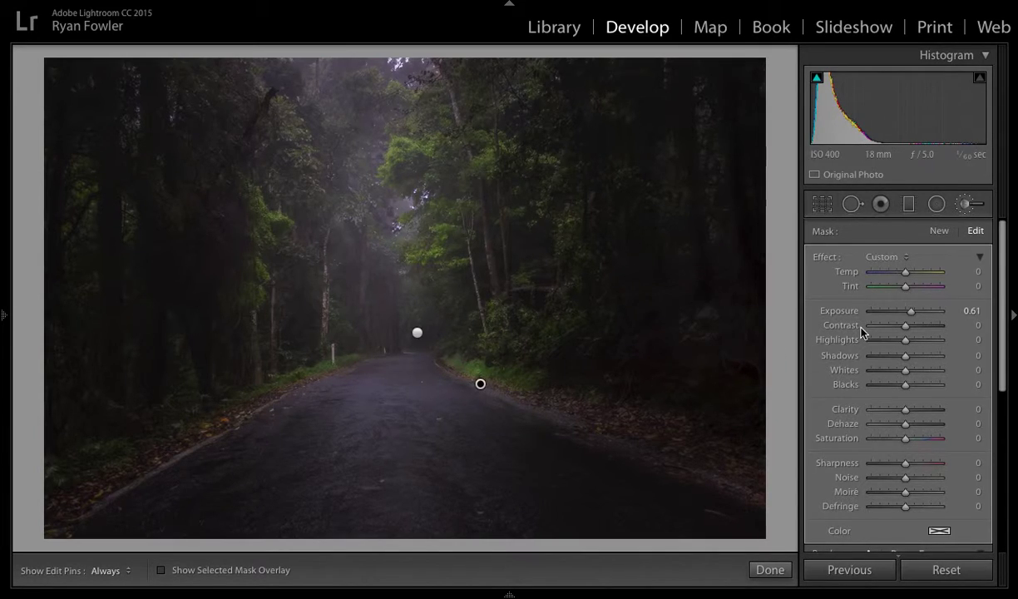
Set the roadside brush adjustment's exposure to 0.63 and paint it along the left-hand edge of the road
{"action": "left_click", "coordinate": [970, 312]}
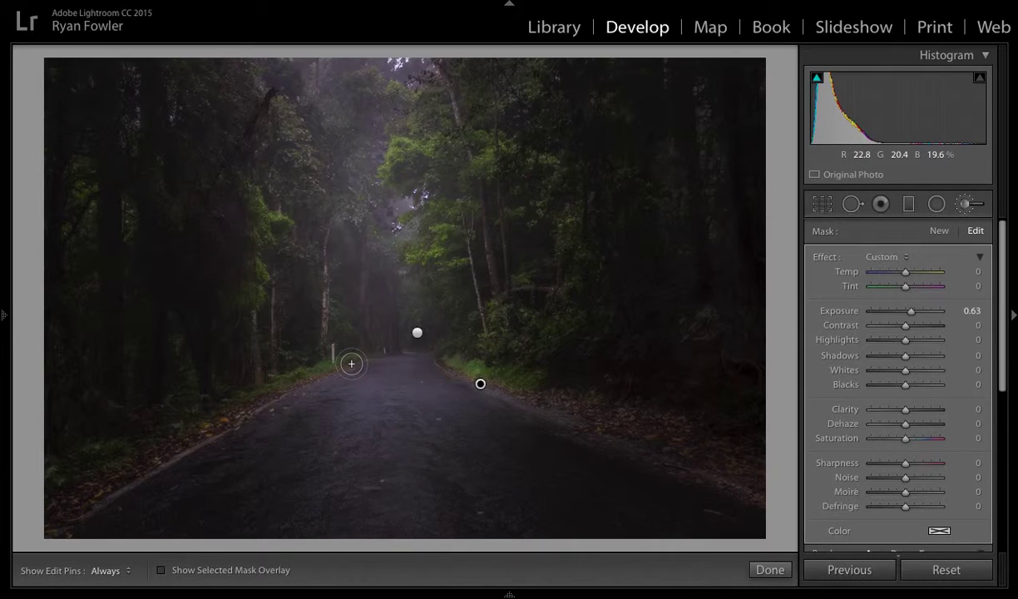
{"action": "key", "text": "h"}
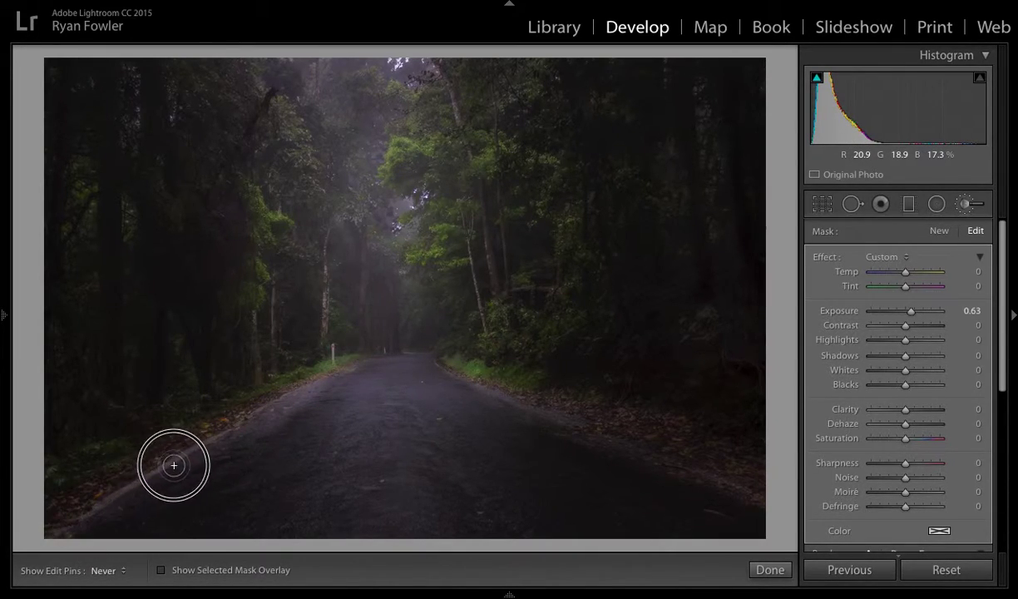
{"action": "key", "text": "h"}
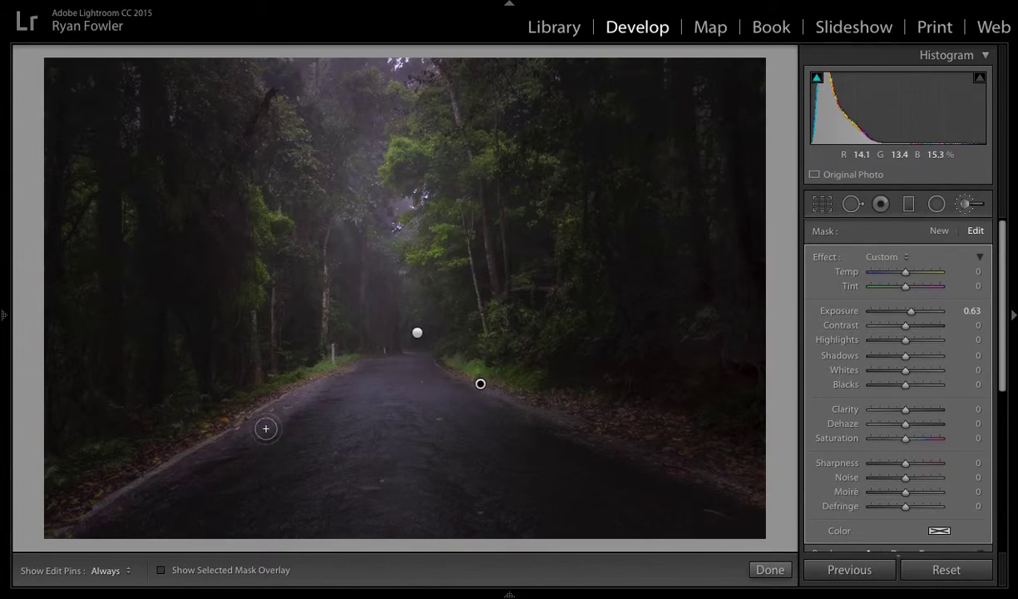
Erase the brightening mask where it spills onto the asphalt along the road's left-hand edge
{"action": "key", "text": "alt"}
{"action": "key", "text": "h"}
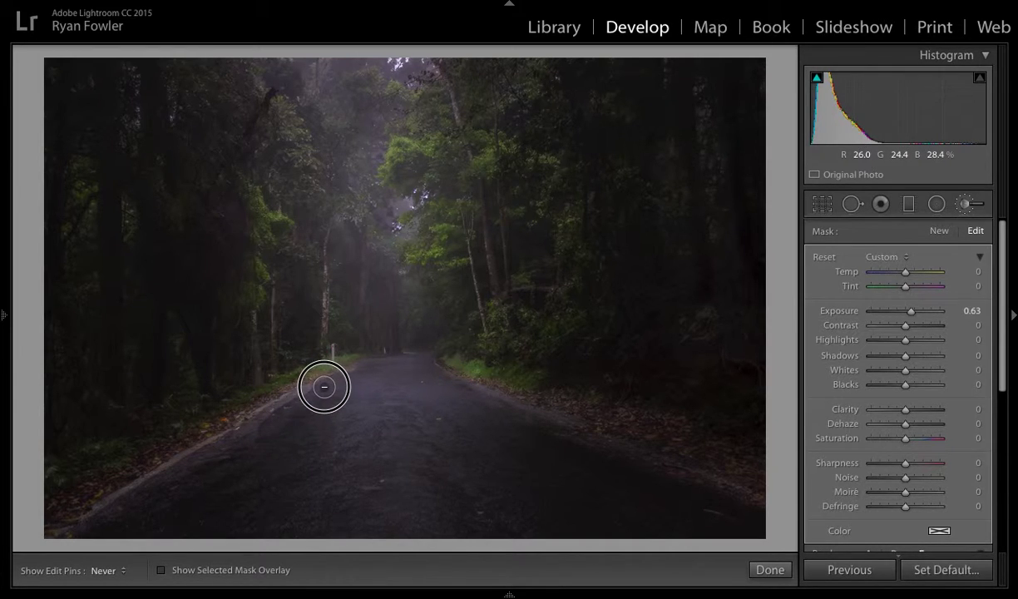
{"action": "mouse_move", "coordinate": [187, 470]}
{"action": "left_mouse_down"}
{"action": "mouse_move", "coordinate": [143, 502]}
{"action": "mouse_move", "coordinate": [268, 427]}
{"action": "mouse_move", "coordinate": [308, 387]}
{"action": "mouse_move", "coordinate": [250, 433]}
{"action": "mouse_move", "coordinate": [349, 379]}
{"action": "mouse_move", "coordinate": [311, 437]}
{"action": "mouse_move", "coordinate": [156, 509]}
{"action": "left_mouse_up"}
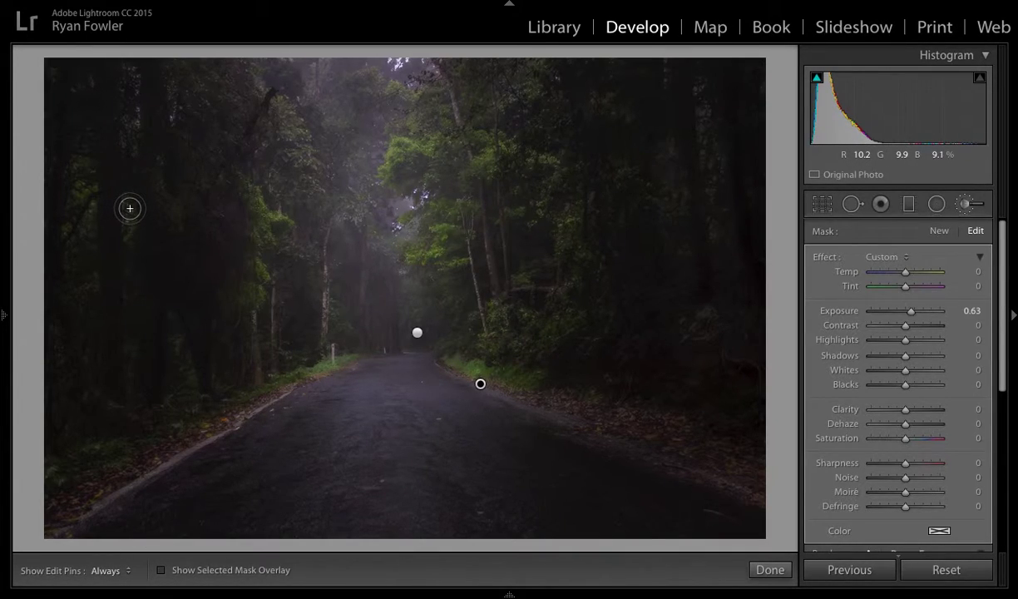
Paint the brightening brush over the dark foliage and upper trunks at the photo's far left
{"action": "key", "text": "h"}
{"action": "key", "text": "h"}
{"action": "key", "text": "h"}
{"action": "mouse_move", "coordinate": [81, 171]}
{"action": "left_mouse_down"}
{"action": "mouse_move", "coordinate": [82, 356]}
{"action": "mouse_move", "coordinate": [72, 240]}
{"action": "mouse_move", "coordinate": [82, 170]}
{"action": "mouse_move", "coordinate": [77, 342]}
{"action": "mouse_move", "coordinate": [86, 155]}
{"action": "mouse_move", "coordinate": [127, 107]}
{"action": "left_mouse_up"}
{"action": "key", "text": "h"}
{"action": "key", "text": "h"}
{"action": "key", "text": "h"}
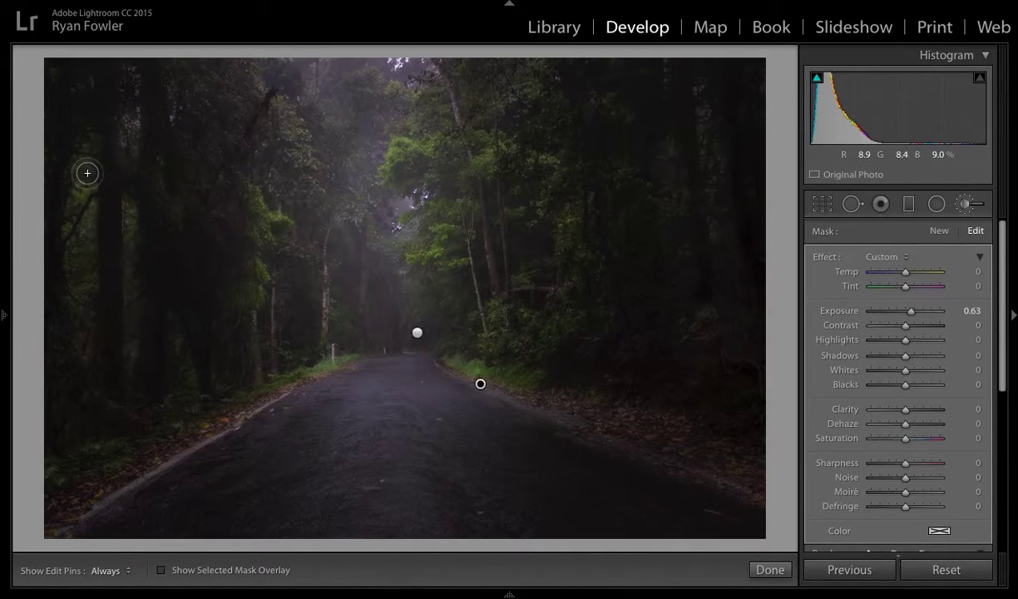
Extend the brightening mask with long vertical strokes down the dark tree trunks left of the road
{"action": "key", "text": "h"}
{"action": "left_click_drag", "start_coordinate": [131, 100], "coordinate": [130, 361]}
{"action": "key", "text": "h"}
{"action": "left_click_drag", "start_coordinate": [180, 338], "coordinate": [182, 381]}
{"action": "key", "text": "bracketleft"}
{"action": "key", "text": "bracketleft"}
{"action": "key", "text": "bracketleft"}
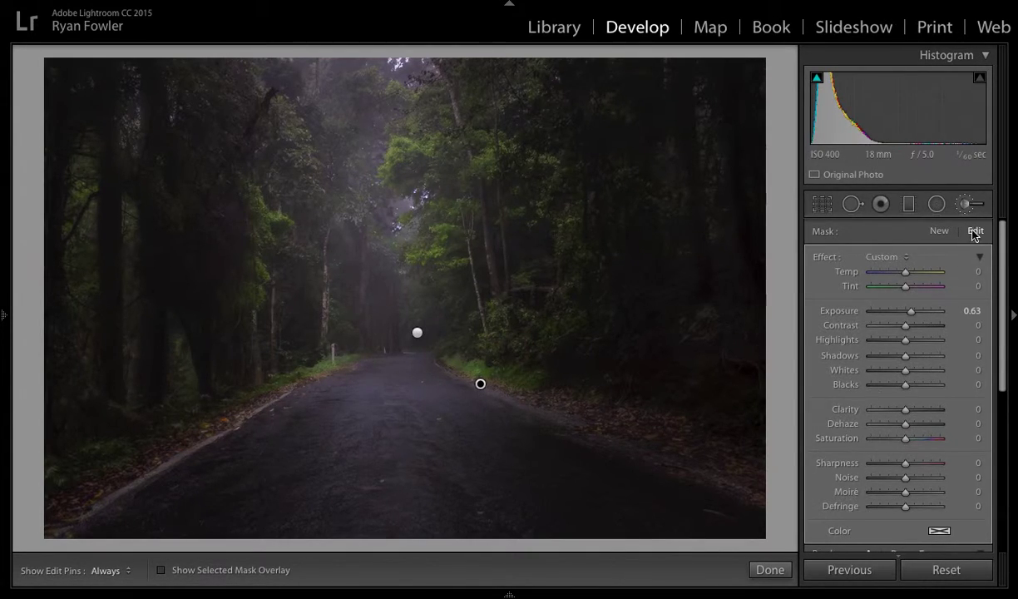
Start a new brush mask with exposure -0.22 and paint it over the trees just left of the misty centre
{"action": "left_click", "coordinate": [942, 231]}
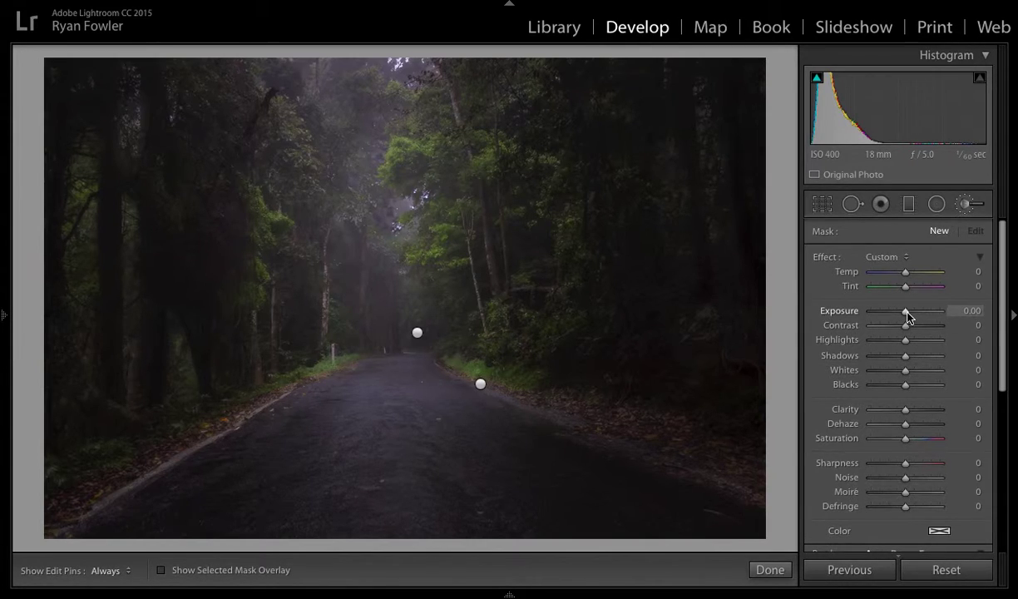
{"action": "left_click_drag", "start_coordinate": [907, 315], "coordinate": [904, 316]}
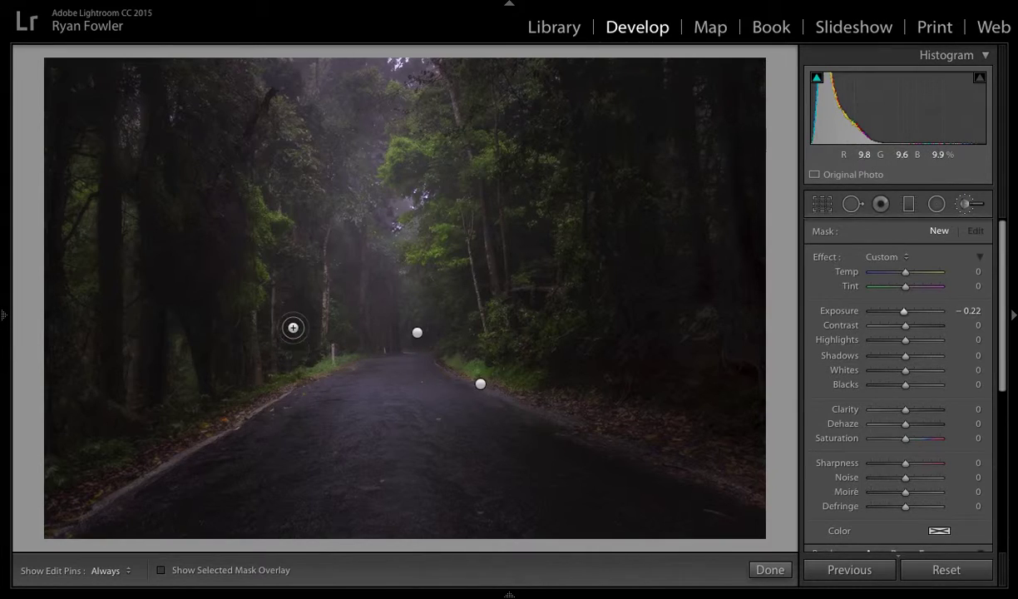
{"action": "key", "text": "h"}
{"action": "left_click", "coordinate": [309, 227]}
{"action": "key", "text": "h"}
{"action": "key", "text": "h"}
{"action": "key", "text": "h"}
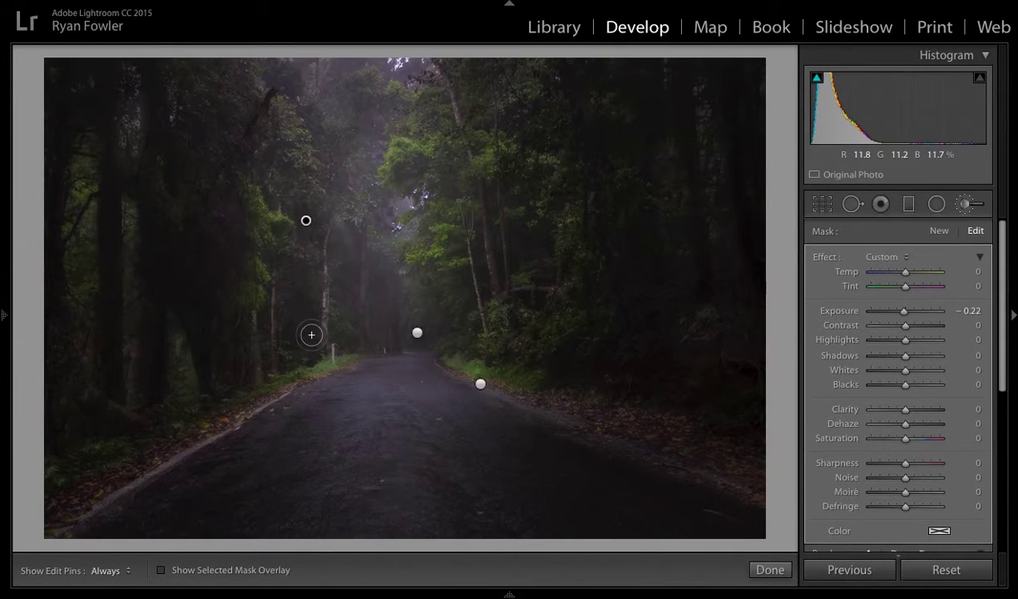
Extend the darkening brush mask across more of the left-hand trees and the upper trees to the right of the road
{"action": "key", "text": "h"}
{"action": "key", "text": "h"}
{"action": "key", "text": "h"}
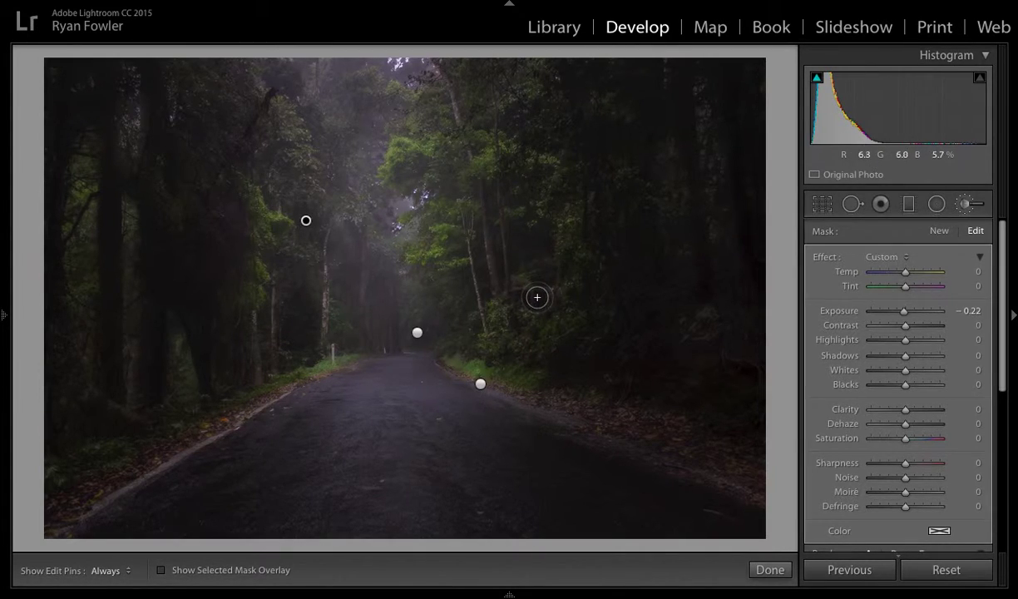
{"action": "key", "text": "h"}
{"action": "key", "text": "h"}
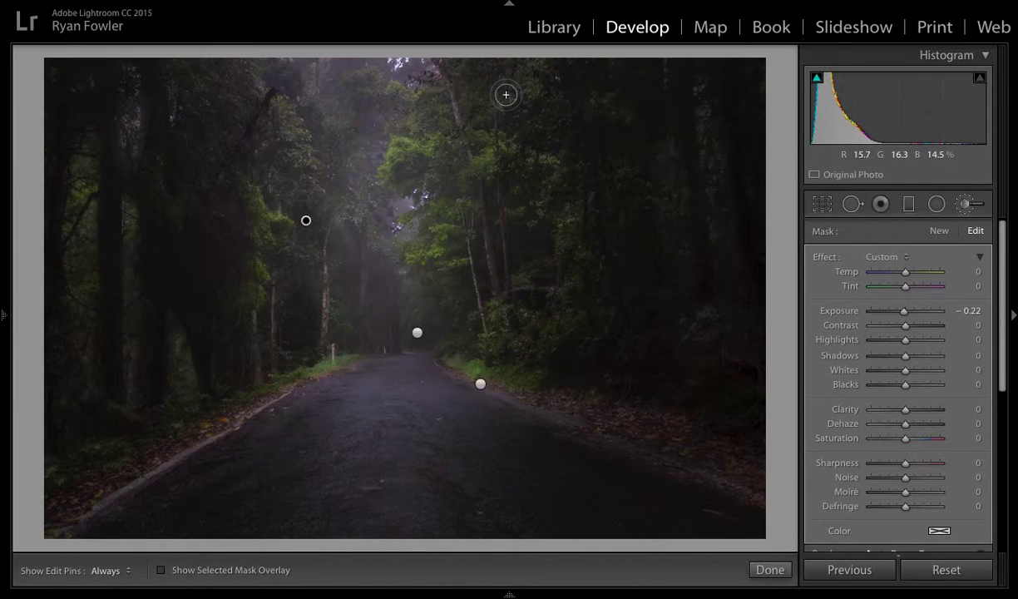
{"action": "key", "text": "h"}
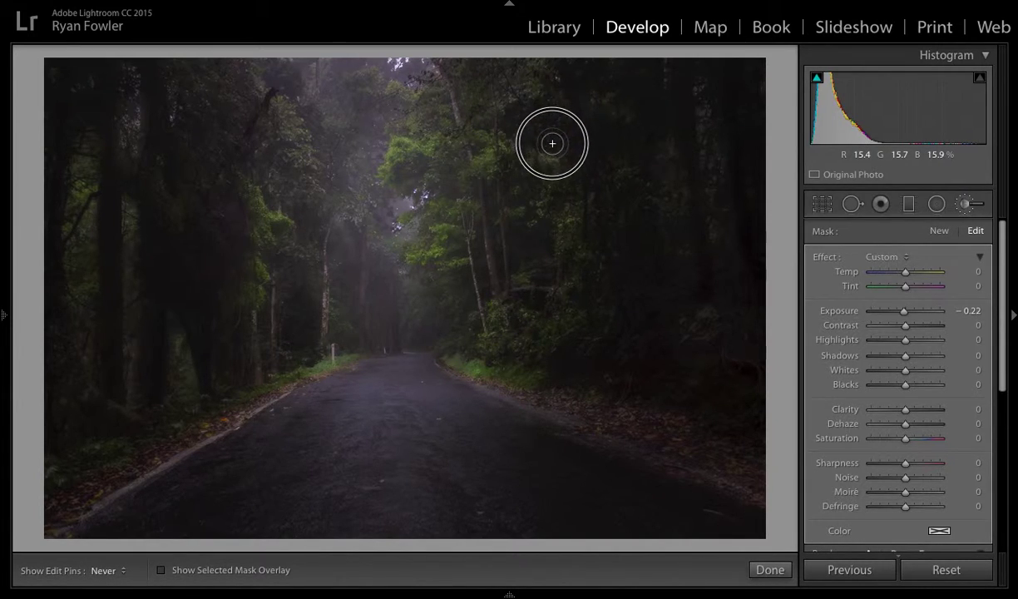
{"action": "key", "text": "h"}
Brush the darkening adjustment over the treetops and bright sky gap at the photo's upper centre, and finish the brush edits
{"action": "scroll", "coordinate": [534, 129], "scroll_direction": "down", "scroll_amount": 5}
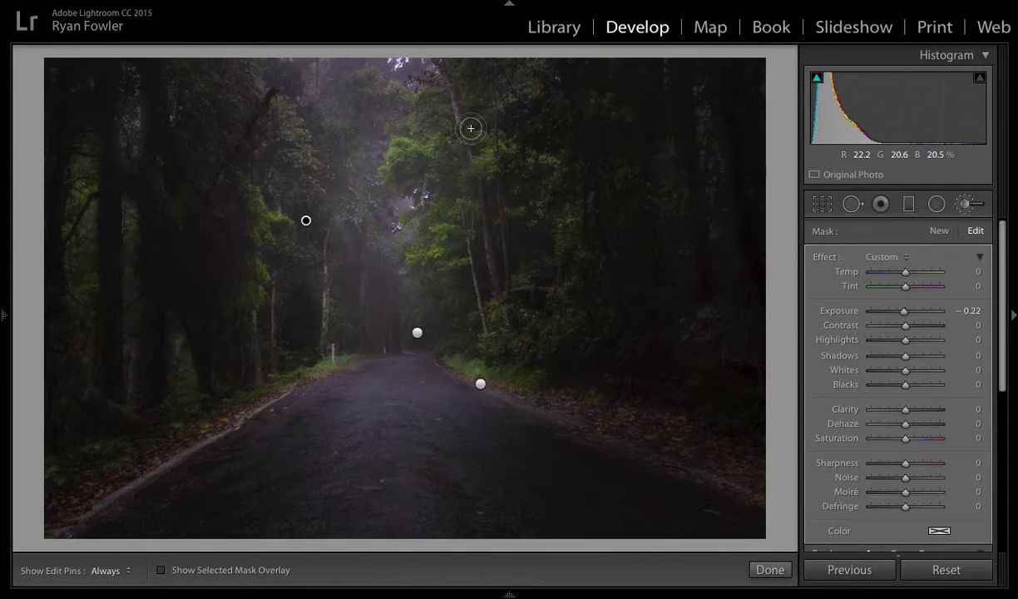
{"action": "key", "text": "h"}
{"action": "key", "text": "h"}
{"action": "key", "text": "h"}
{"action": "key", "text": "h"}
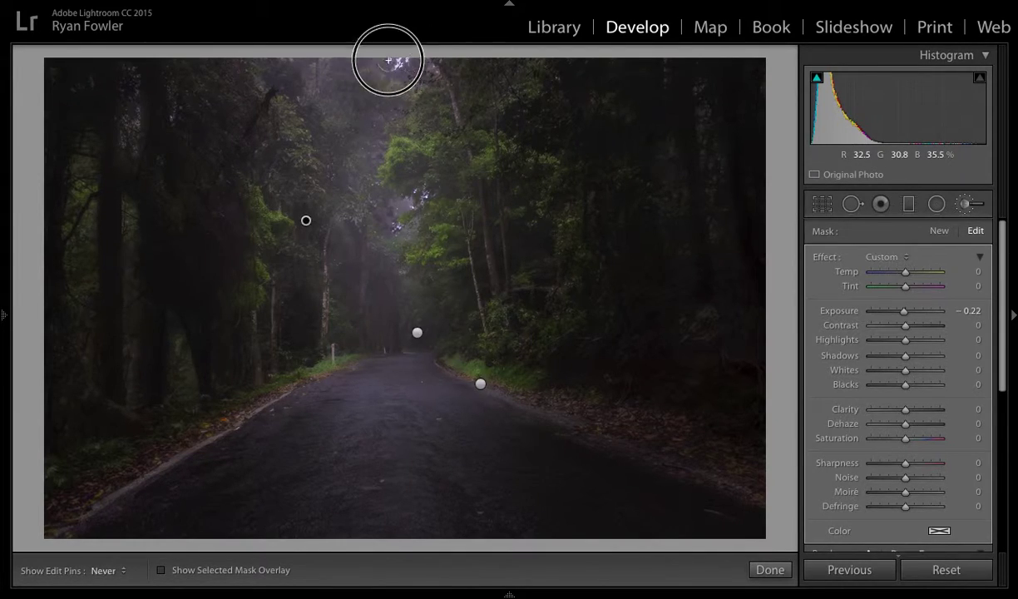
{"action": "key", "text": "h"}
{"action": "key", "text": "h"}
{"action": "key", "text": "h"}
{"action": "key", "text": "h"}
{"action": "key", "text": "h"}
{"action": "key", "text": "h"}
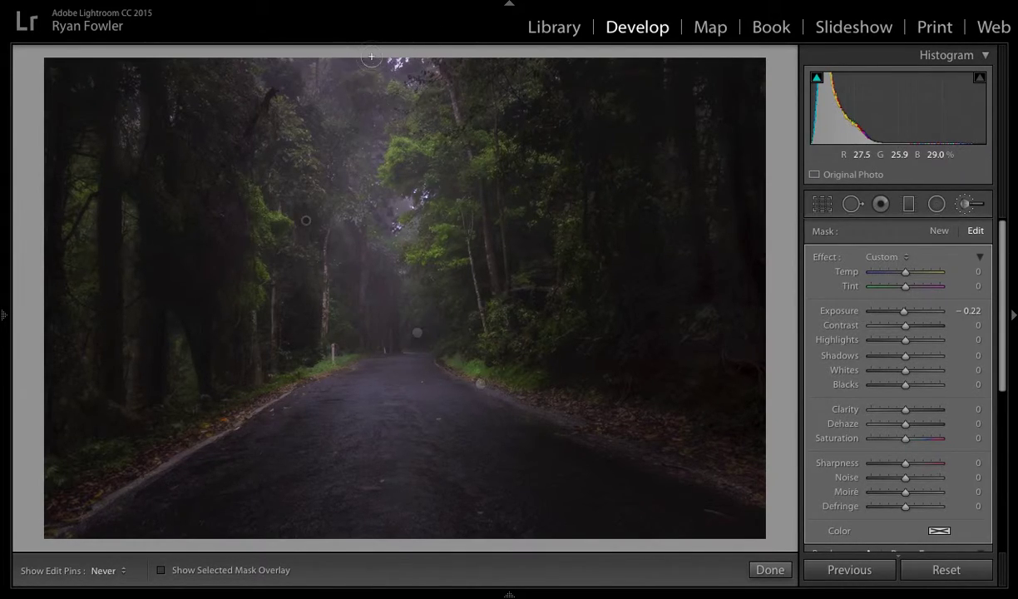
{"action": "key", "text": "h"}
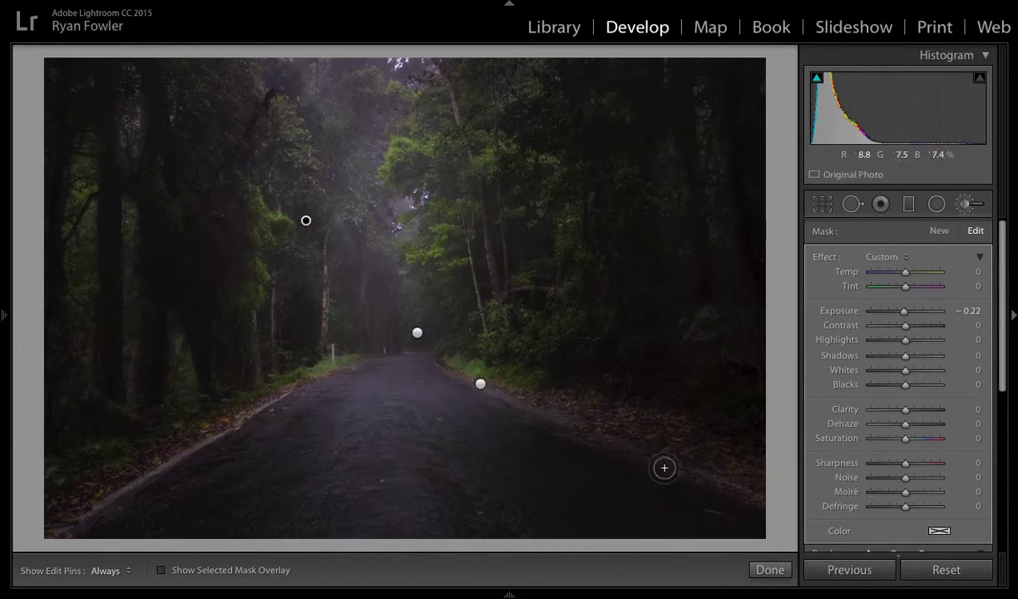
{"action": "left_click", "coordinate": [758, 570]}
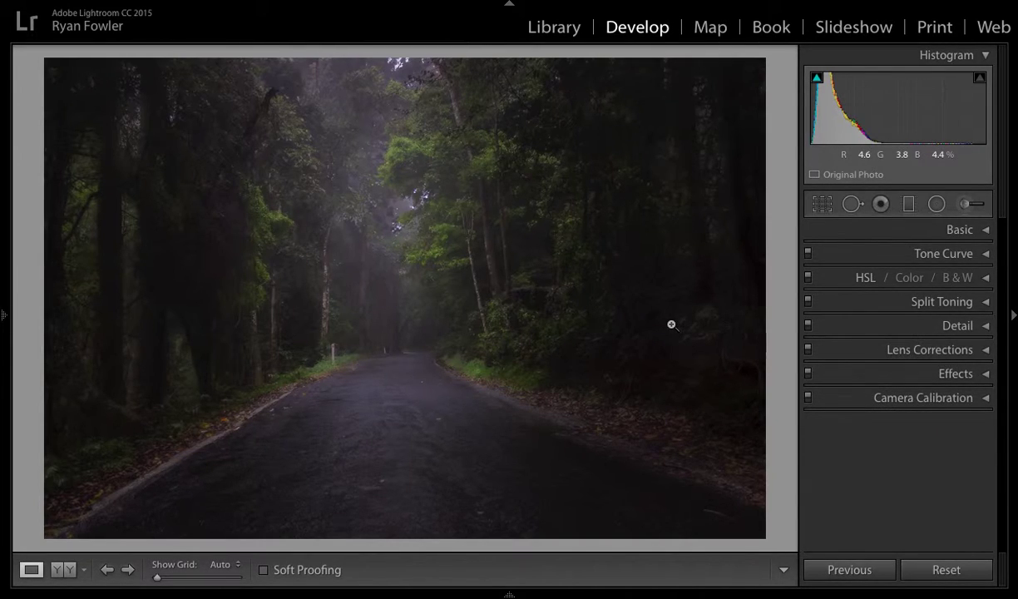
Compare the photo before and after the brush adjustments
{"action": "key", "text": "backslash"}
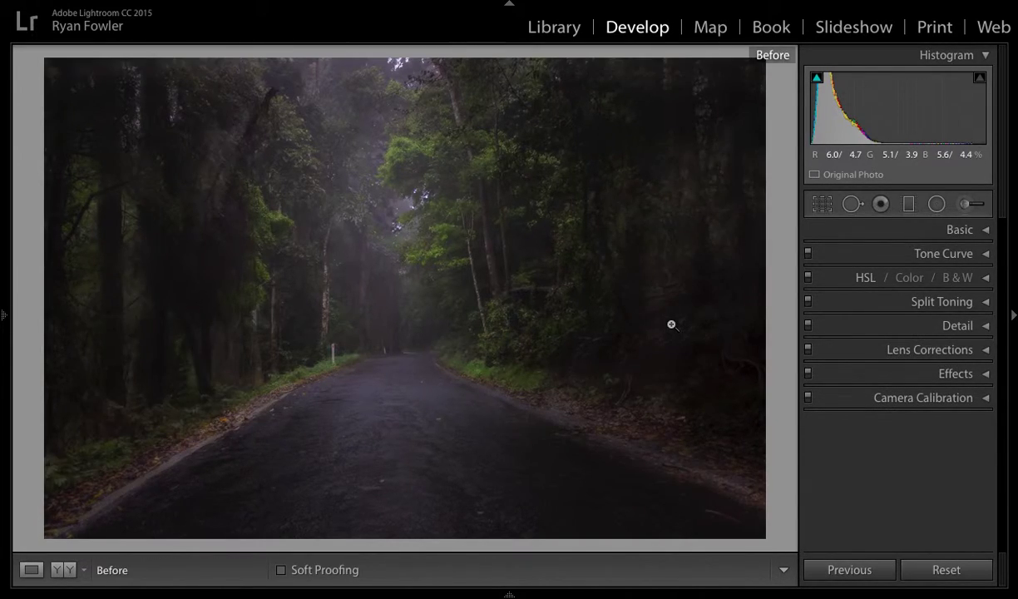
{"action": "key", "text": "backslash"}
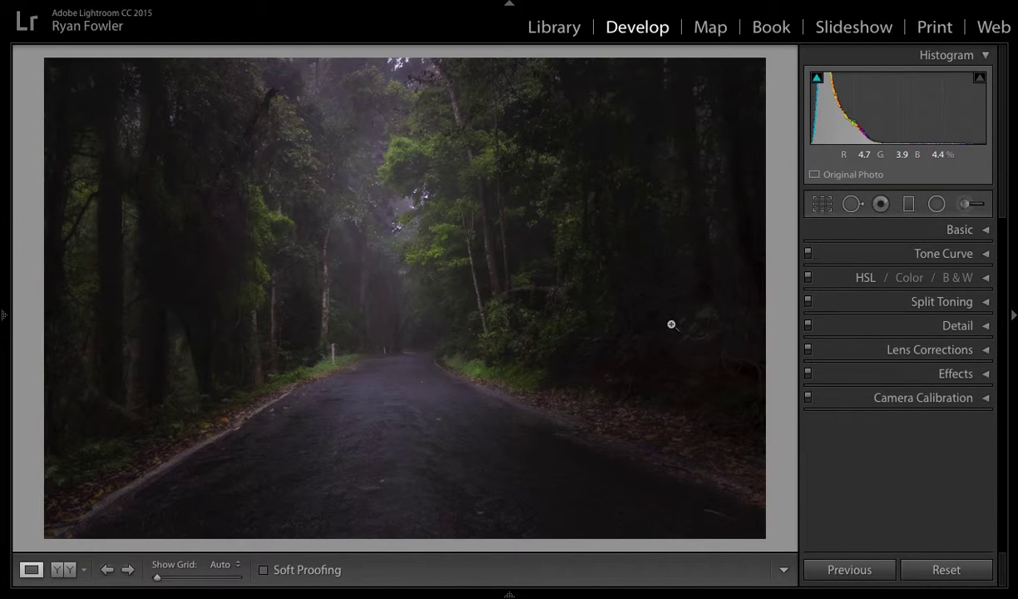
{"action": "key", "text": "backslash"}
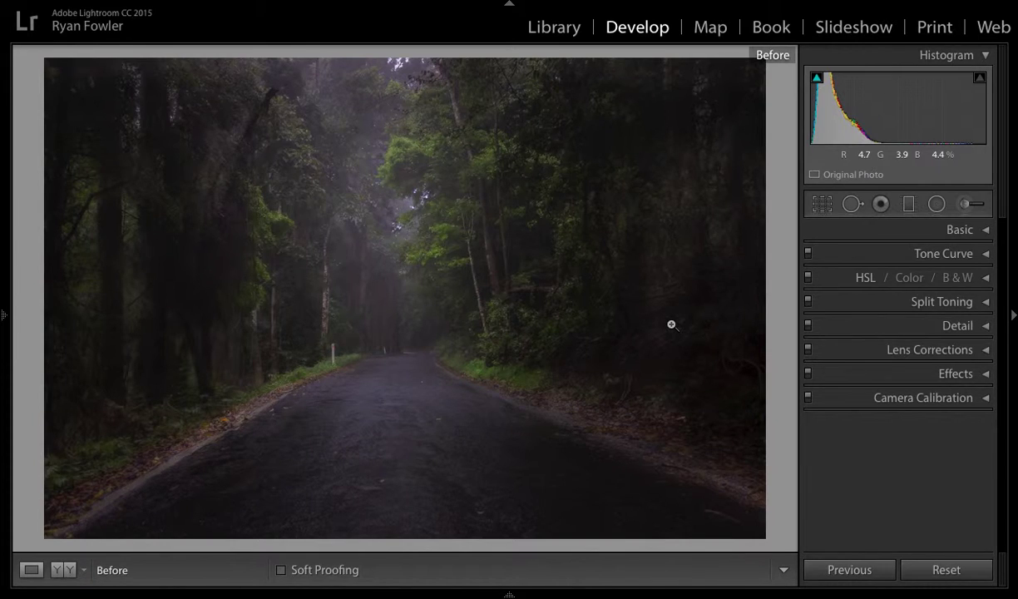
{"action": "key", "text": "backslash"}
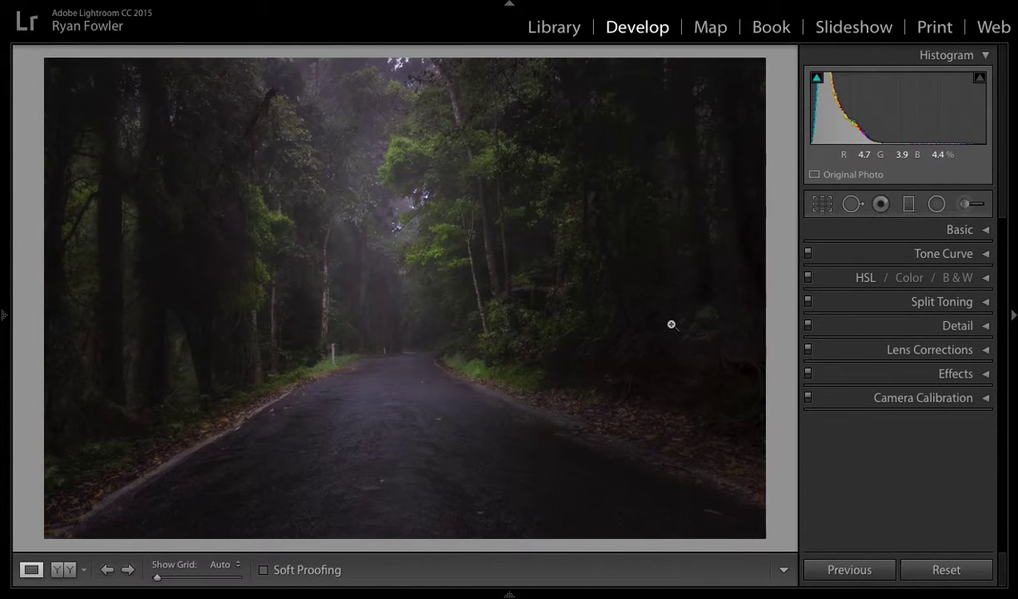